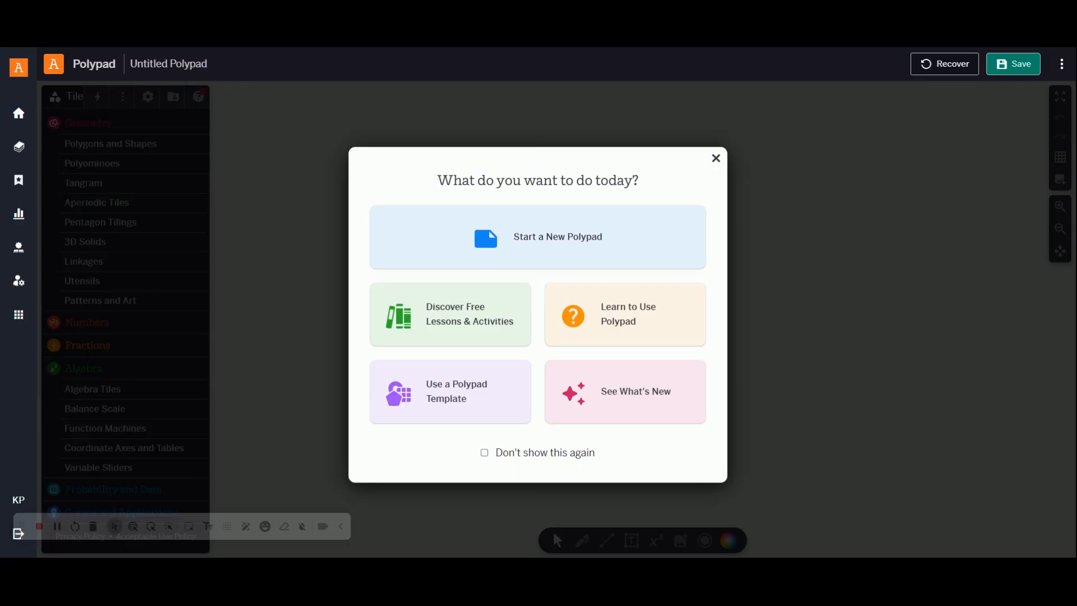
# Step: Start a new Polypad, collapse the Geometry tile list and keep the Algebra categories expanded
pyautogui.click(584, 245)
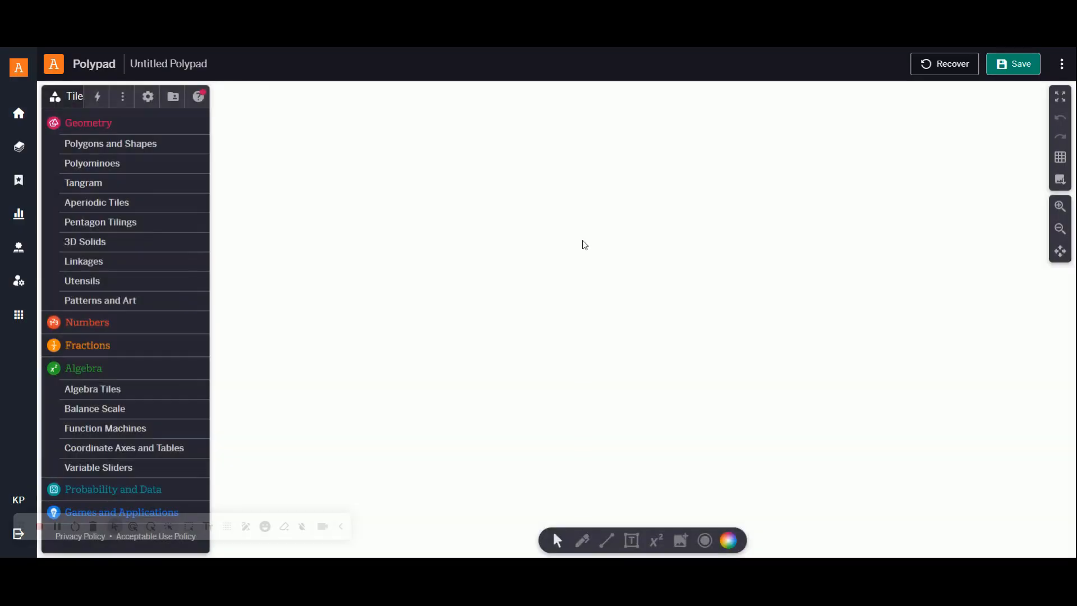
pyautogui.click(101, 124)
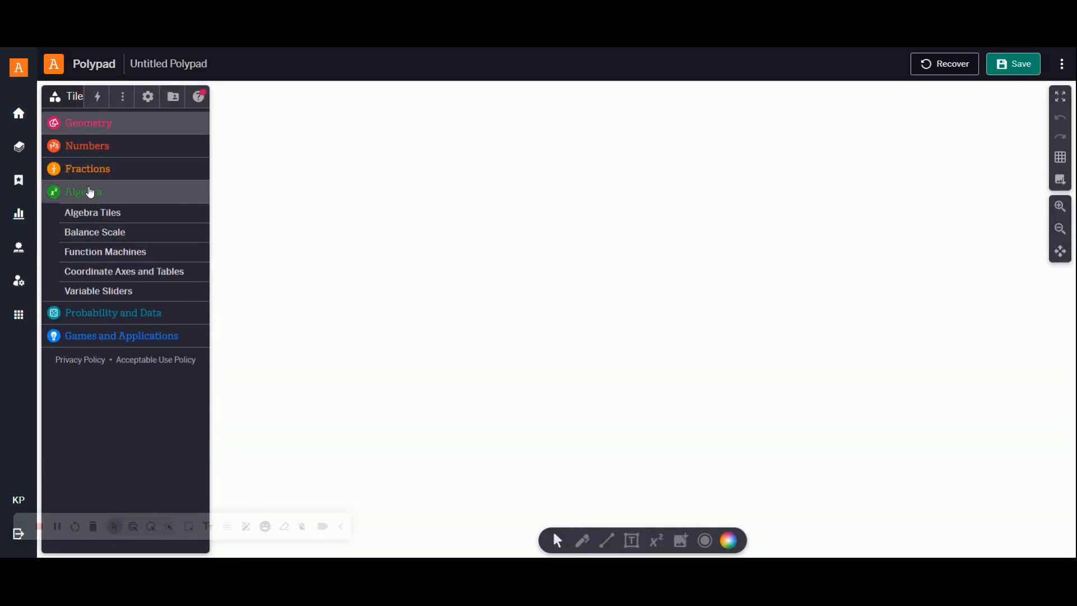
pyautogui.click(90, 192)
pyautogui.click(93, 193)
pyautogui.click(101, 194)
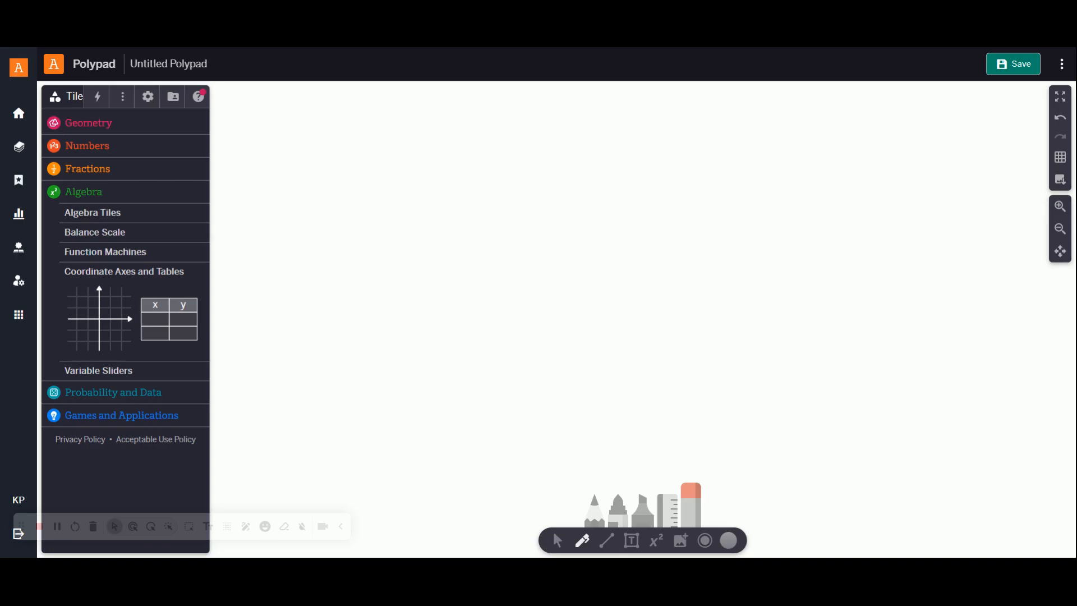
pyautogui.click(557, 541)
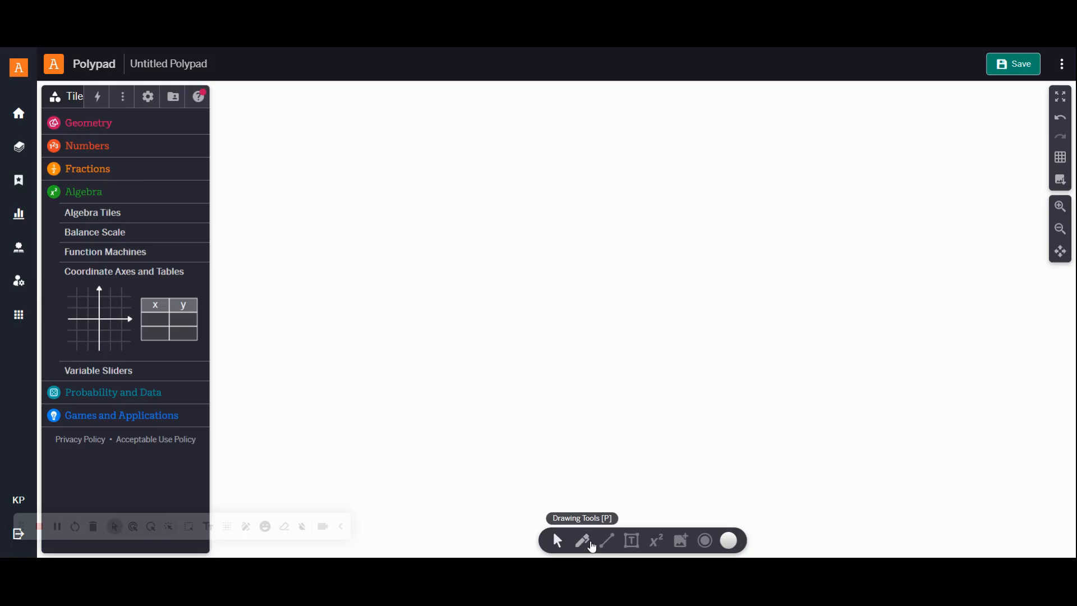
pyautogui.click(586, 536)
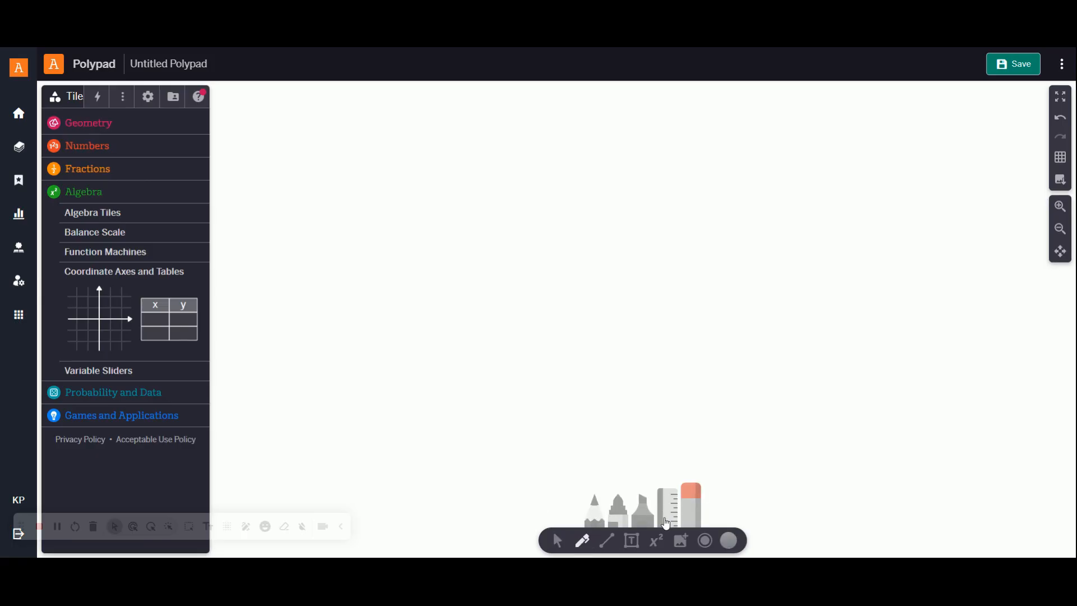
pyautogui.click(609, 542)
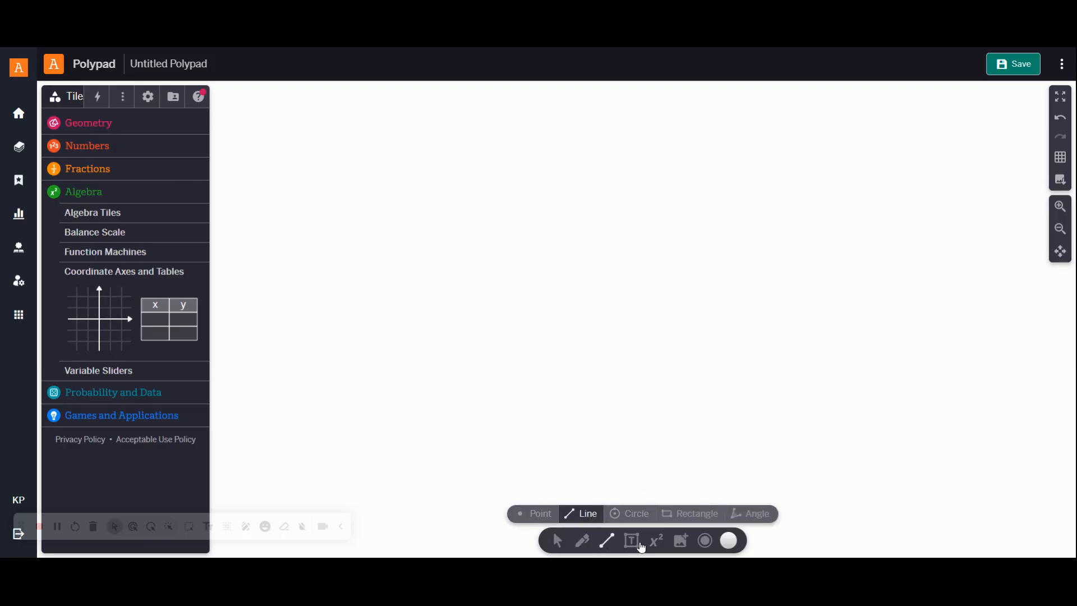
# Step: Write the expression 2x + 3 on the canvas with the equation tool and delete it again
pyautogui.click(657, 553)
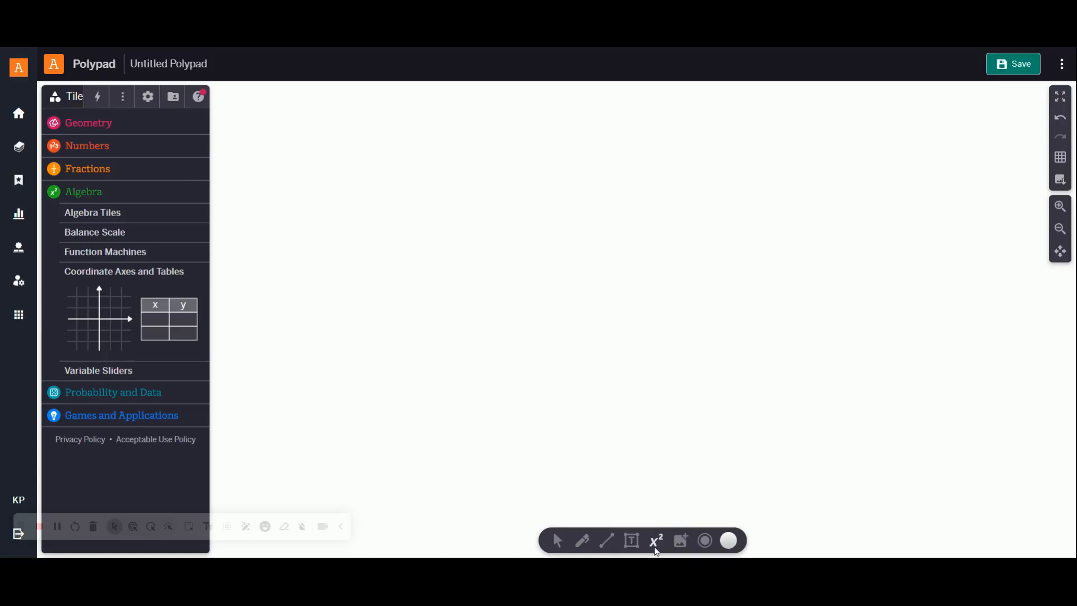
pyautogui.click(334, 220)
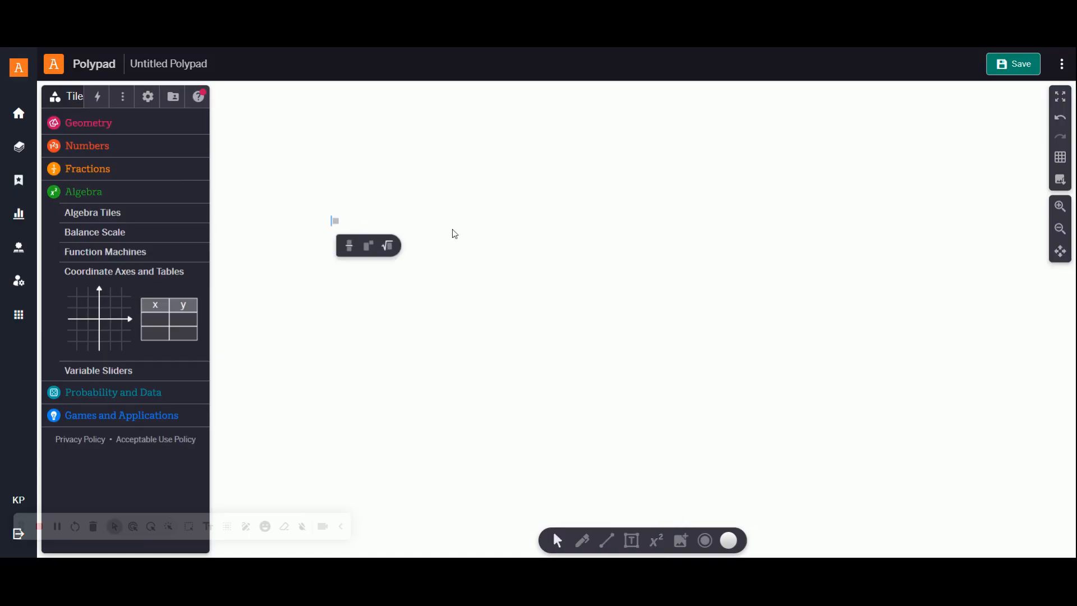
pyautogui.write('2x + 3')
pyautogui.click(430, 313)
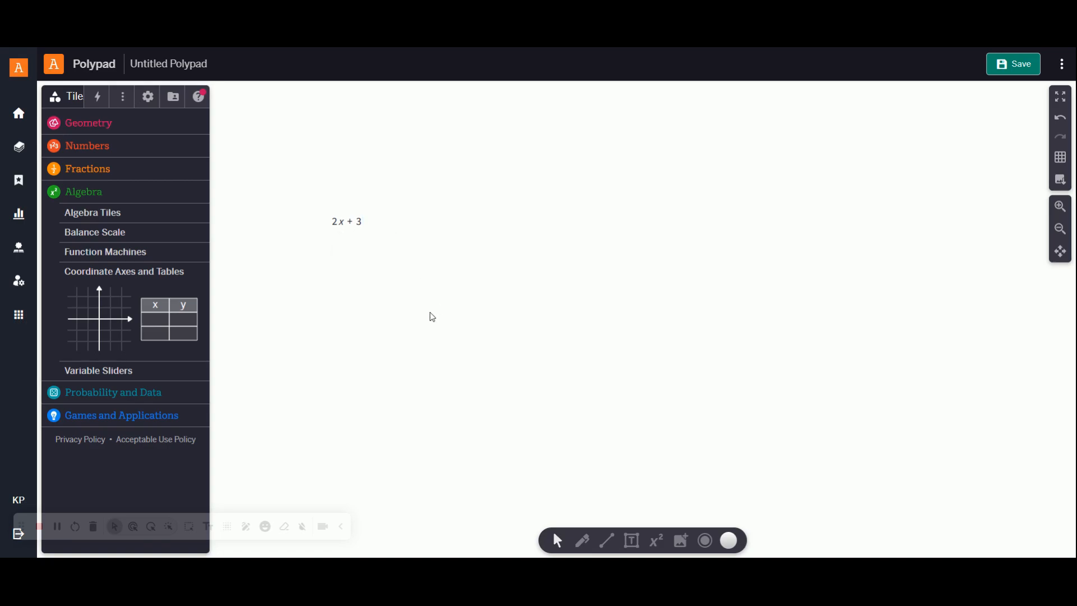
pyautogui.click(360, 218)
pyautogui.click(437, 245)
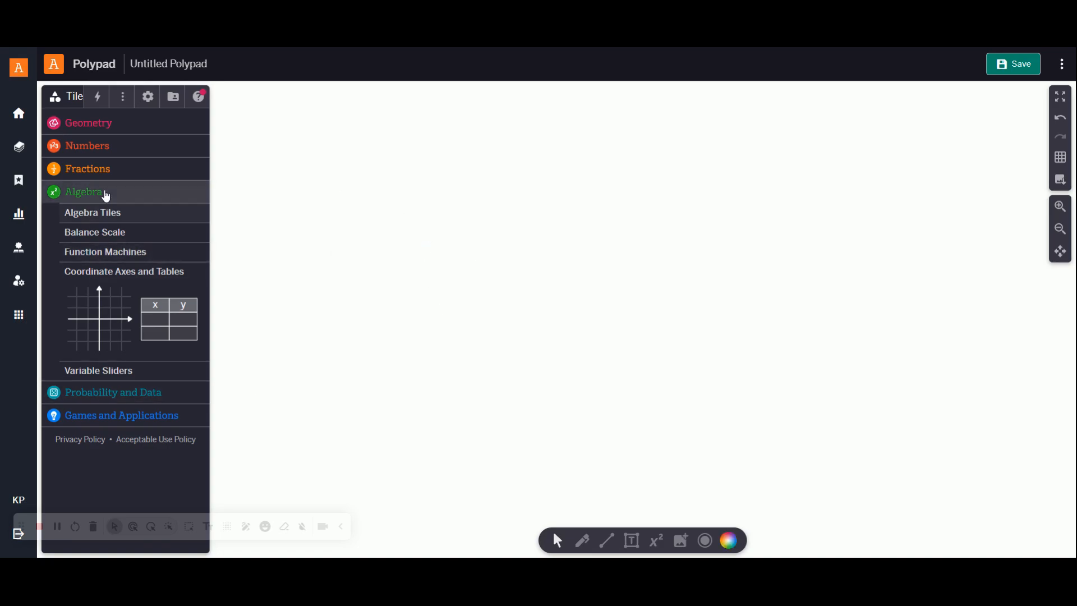
# Step: Place a set of coordinate axes on the canvas and an x-y table to the left of it
pyautogui.click(102, 193)
pyautogui.click(104, 193)
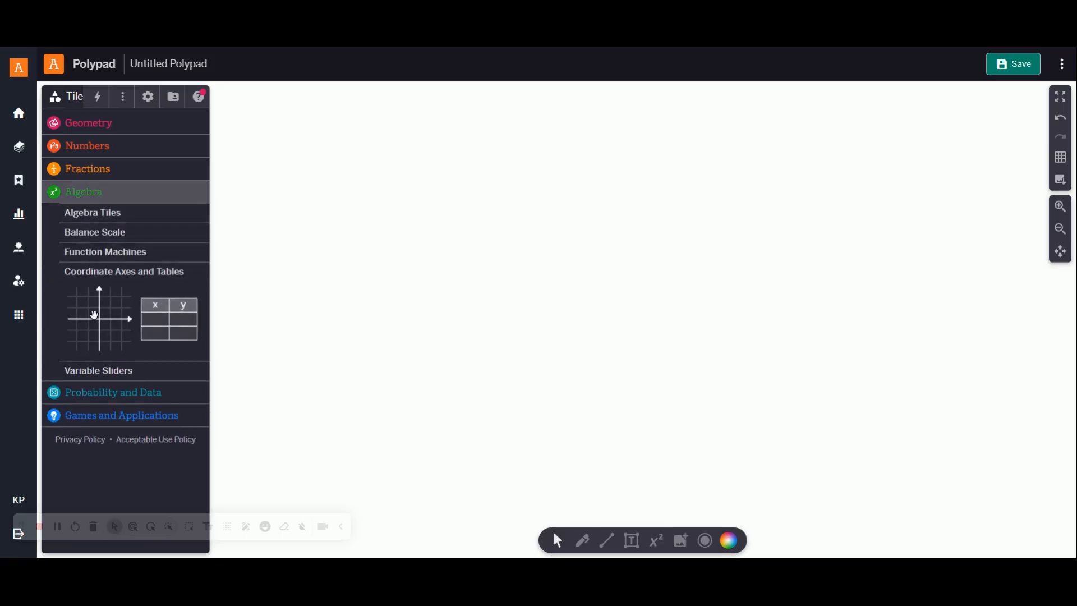
pyautogui.click(96, 318)
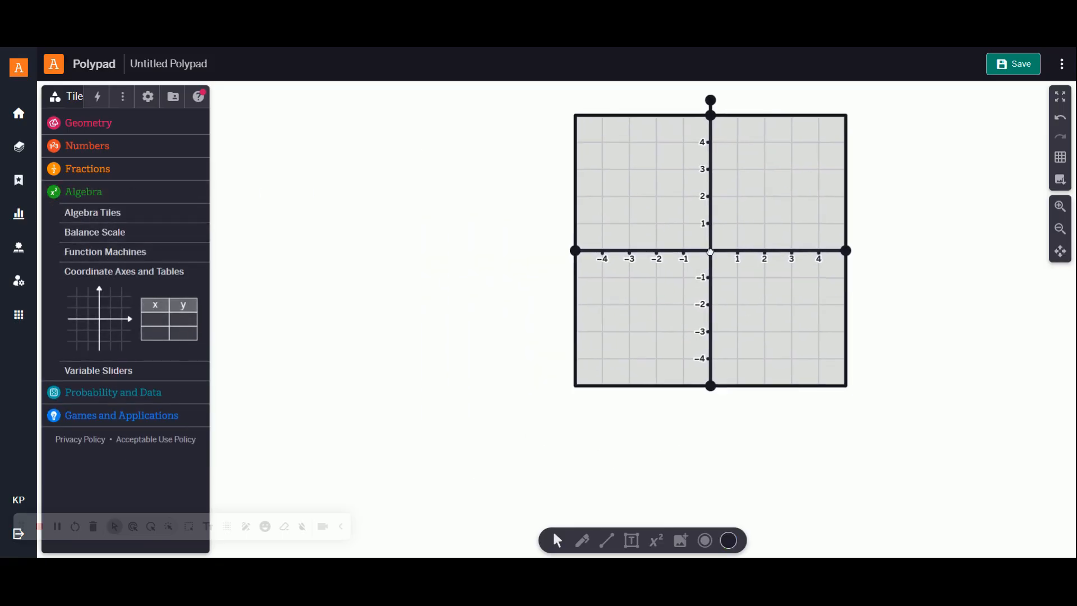
pyautogui.moveTo(148, 304); pyautogui.dragTo(366, 177)
# Step: Enlarge the coordinate grid on all four sides to span about -9 to 8 in x and -8 to 6 in y
pyautogui.click(739, 245)
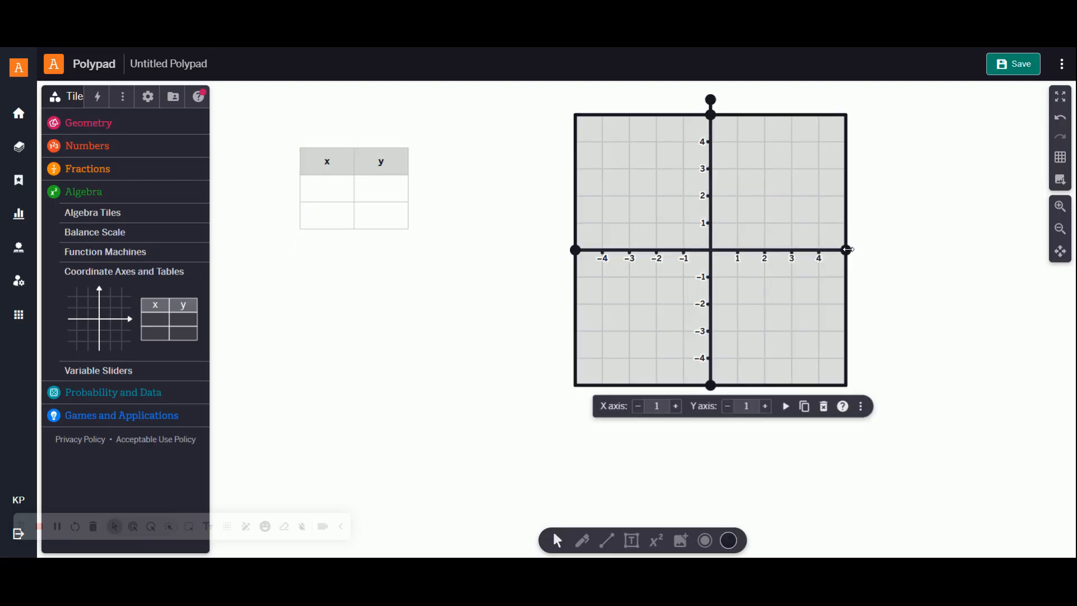
pyautogui.moveTo(849, 249); pyautogui.dragTo(925, 250)
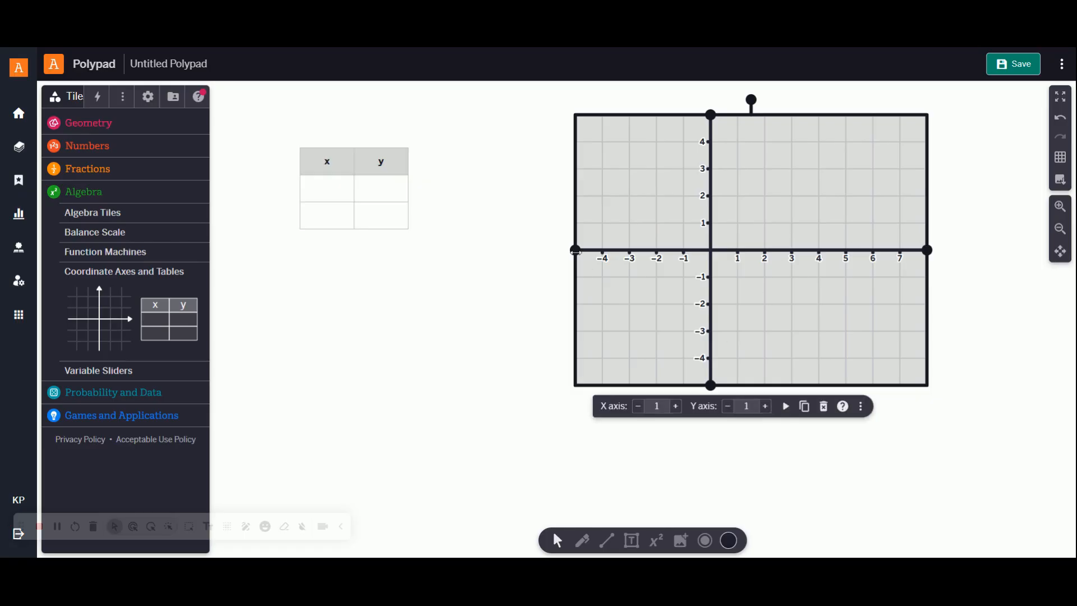
pyautogui.moveTo(576, 250); pyautogui.dragTo(472, 250)
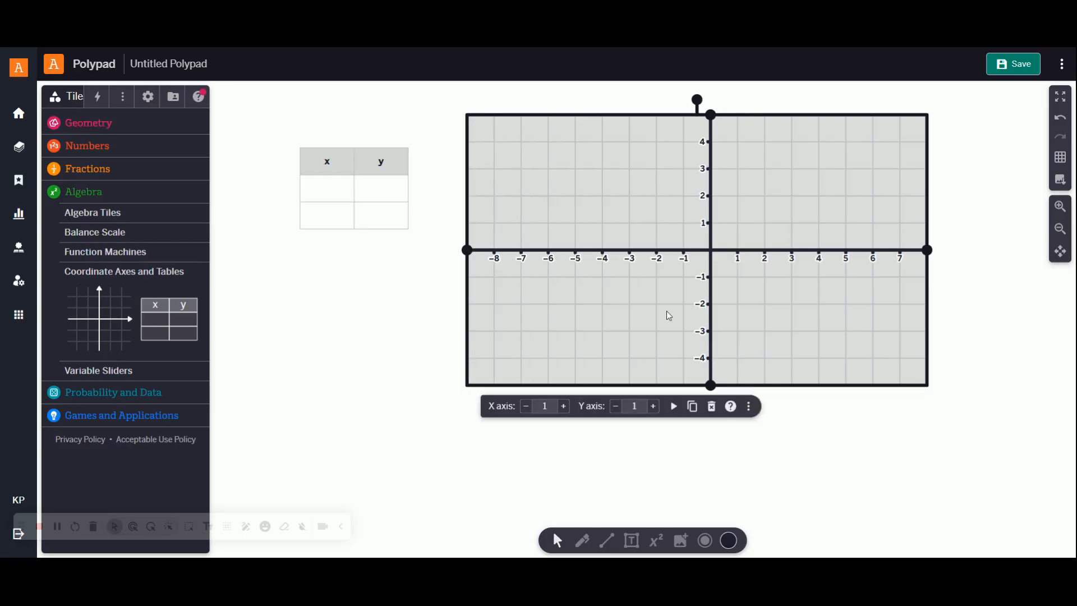
pyautogui.moveTo(711, 386); pyautogui.dragTo(712, 465)
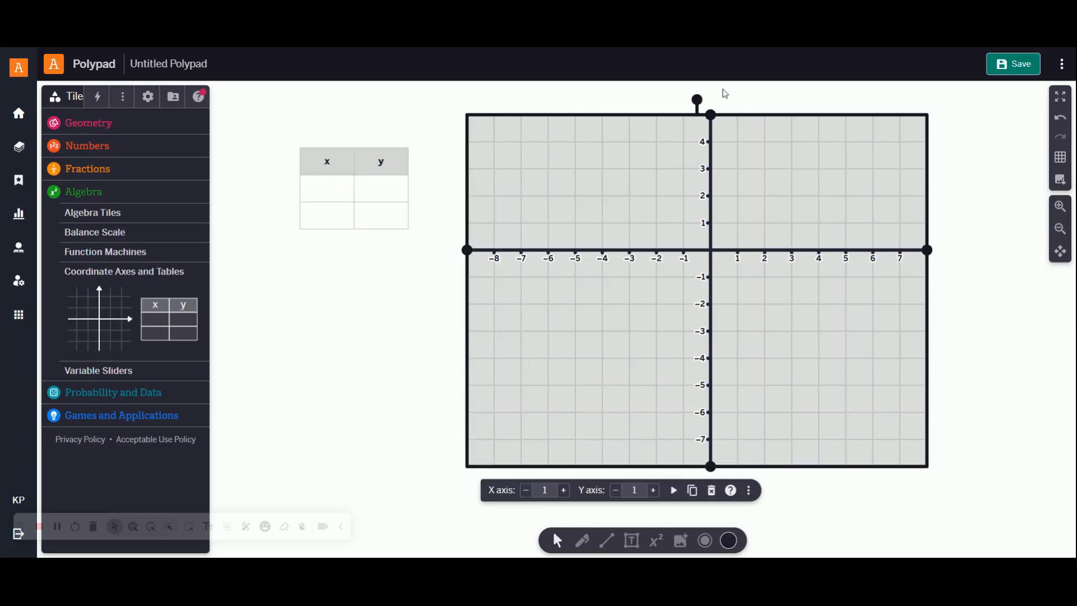
pyautogui.moveTo(711, 115); pyautogui.dragTo(711, 87)
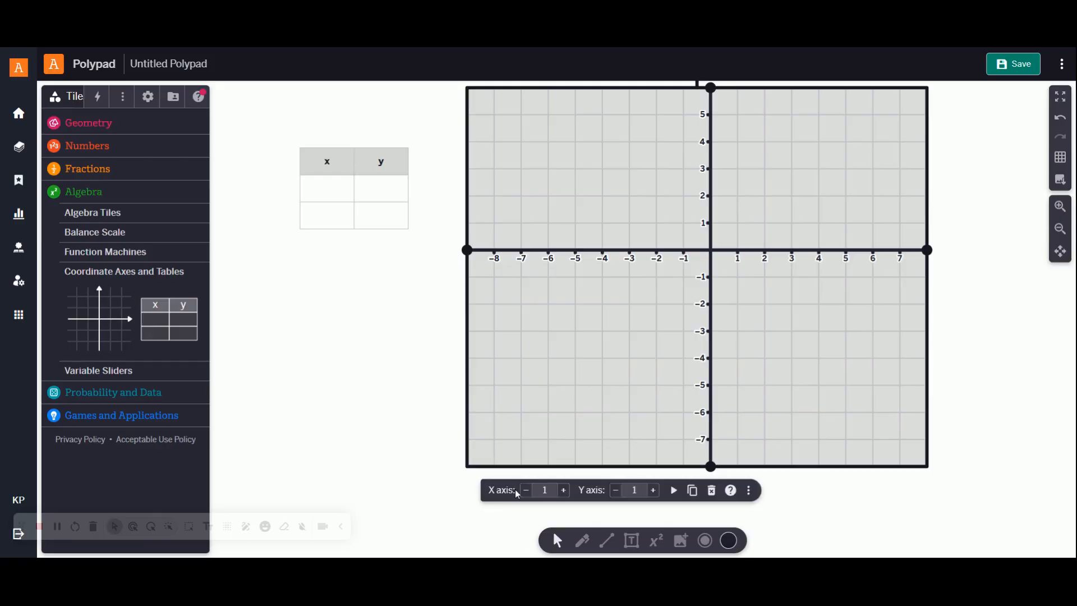
# Step: Set both the x-axis and y-axis scale of the coordinate grid to 2
pyautogui.click(545, 490)
pyautogui.write('2')
pyautogui.click(636, 491)
pyautogui.press('BackSpace')
pyautogui.write('2')
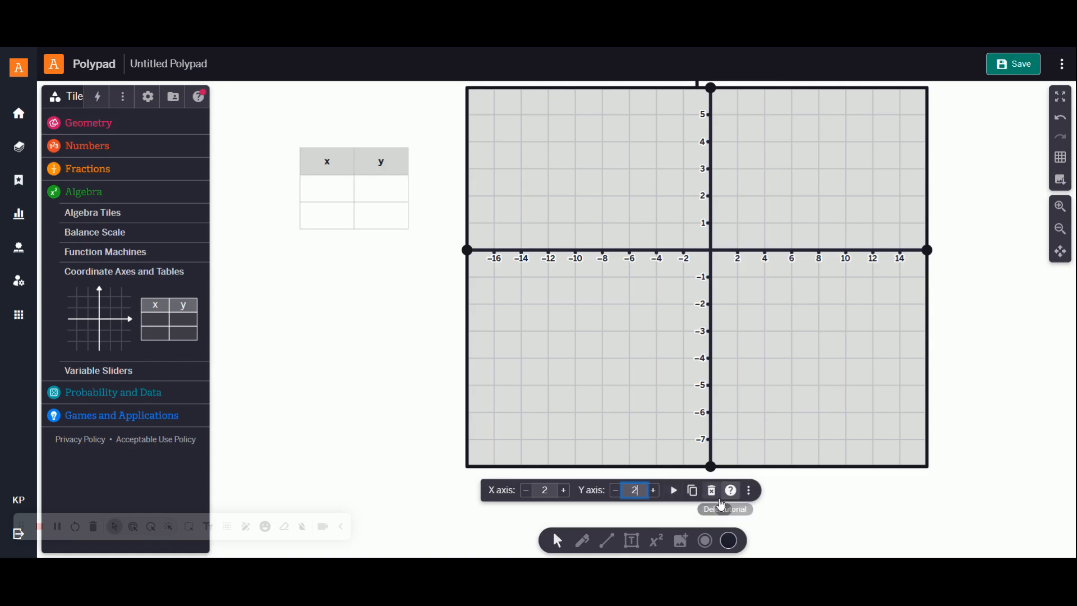
# Step: Transpose the x-y table and switch it back to its column layout
pyautogui.click(358, 162)
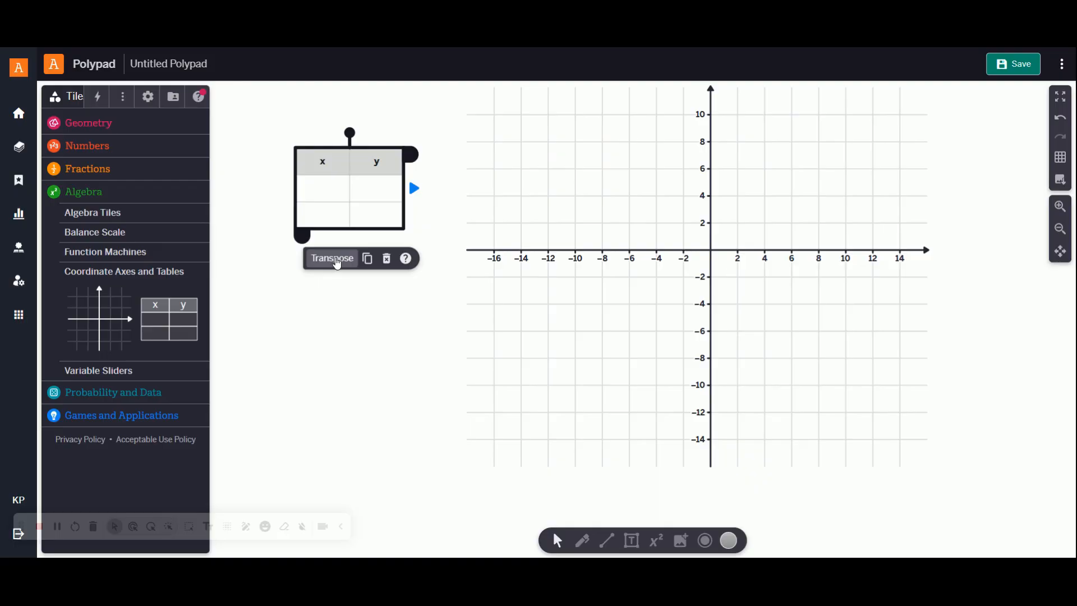
pyautogui.click(334, 259)
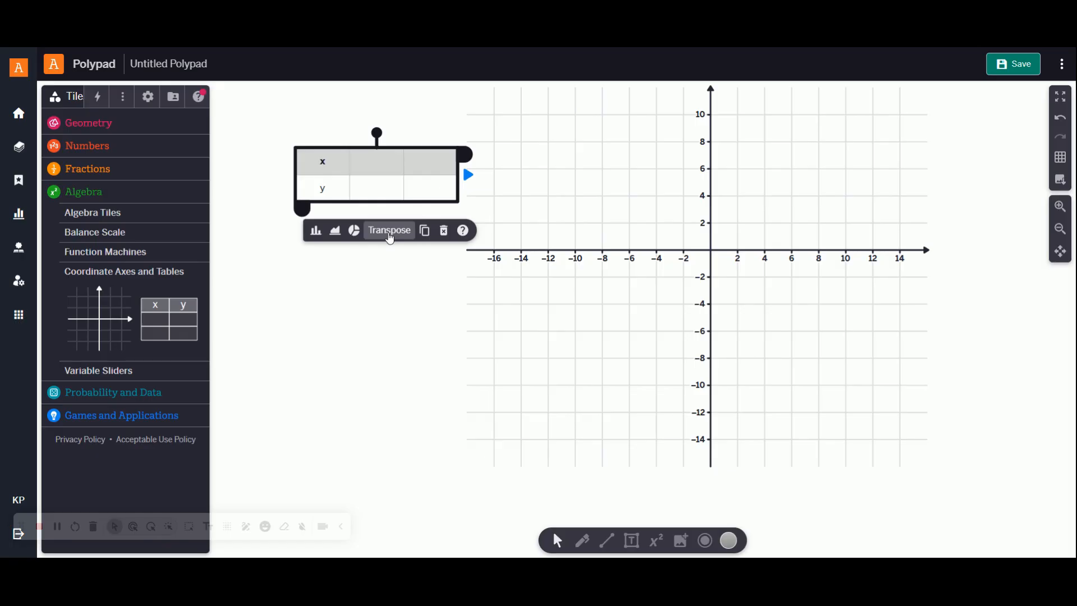
pyautogui.click(390, 231)
# Step: Fill the x-y table with the pairs 1, 2 and 2, 4
pyautogui.click(334, 197)
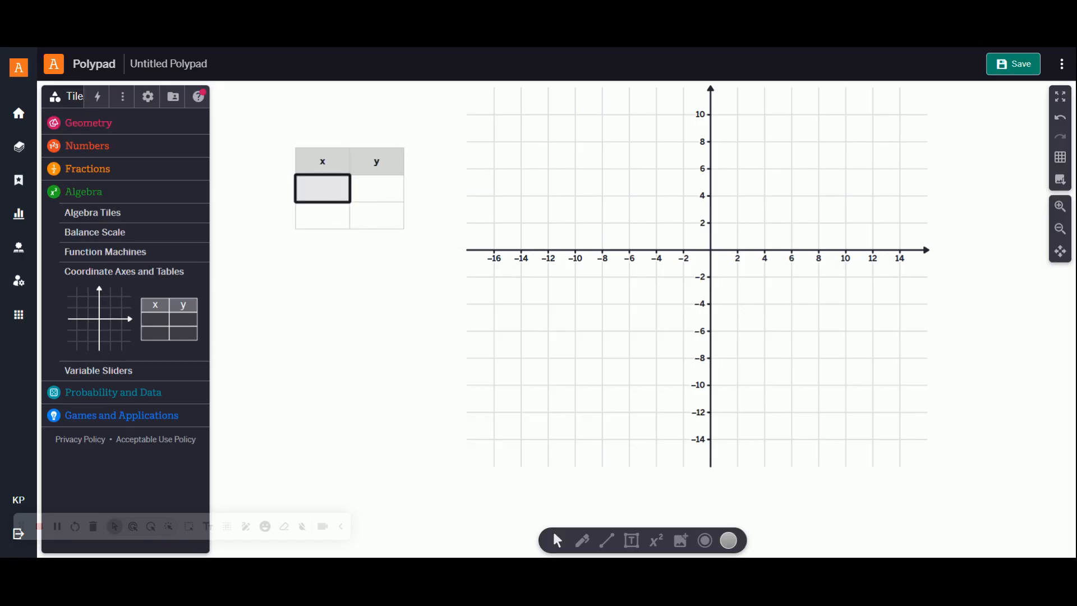
pyautogui.write('1')
pyautogui.press('Tab')
pyautogui.write('2')
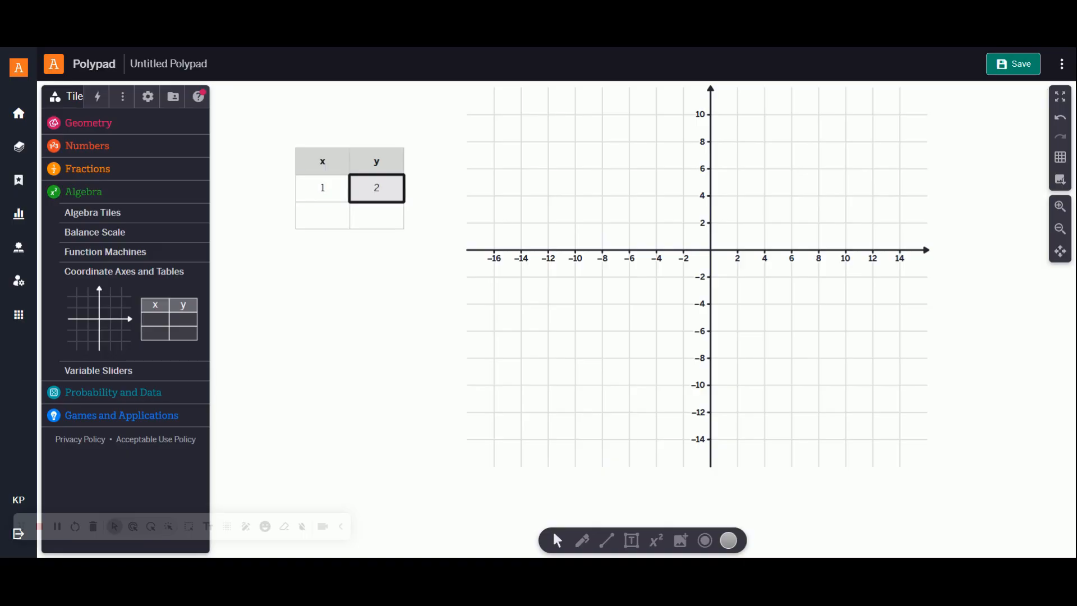
pyautogui.press('Tab')
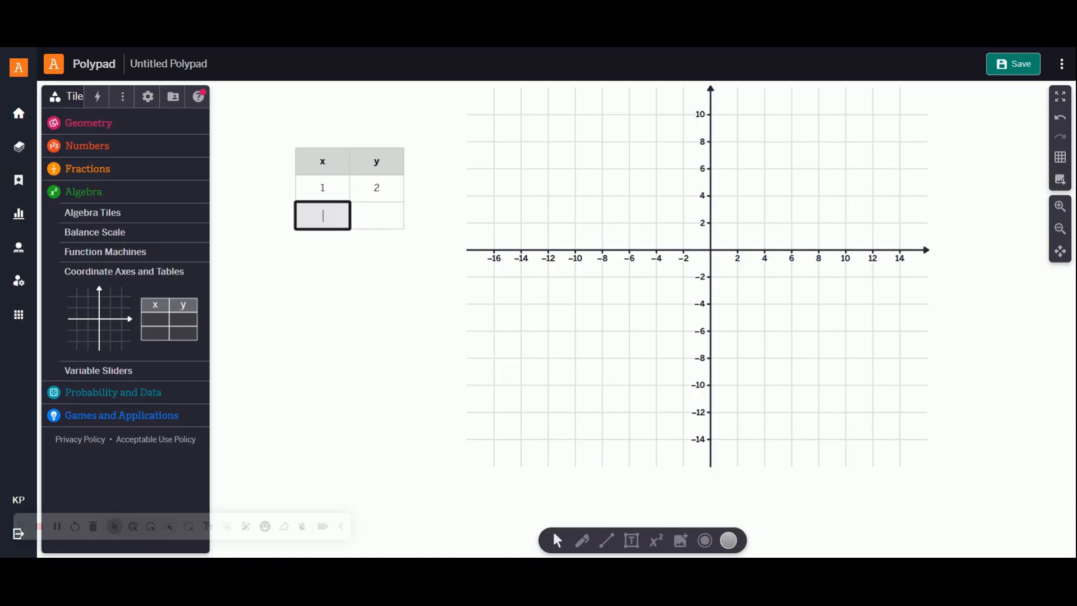
pyautogui.write('2')
pyautogui.press('Tab')
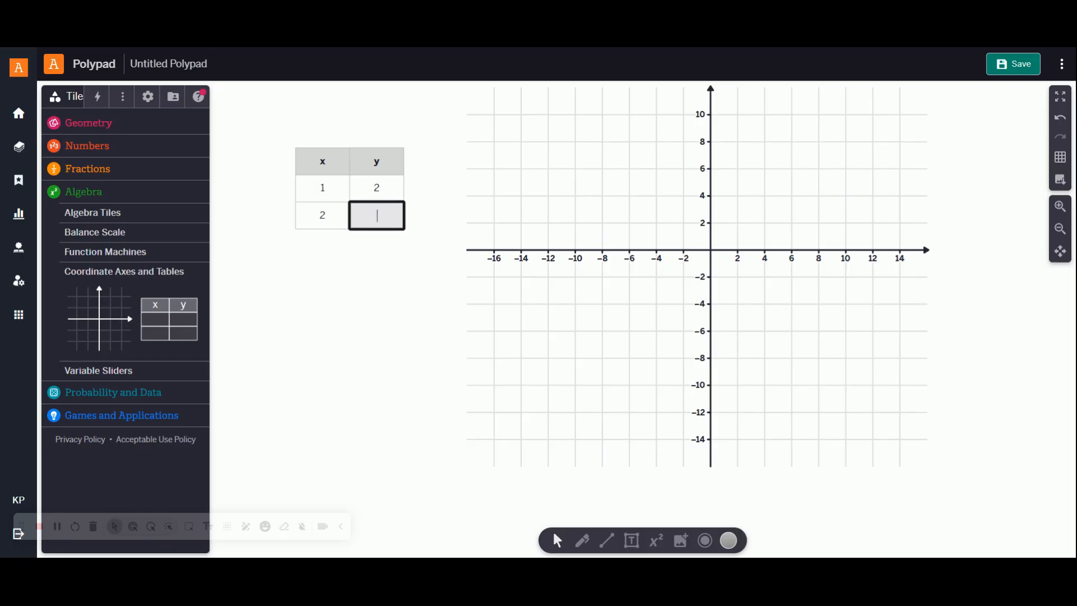
pyautogui.write('4')
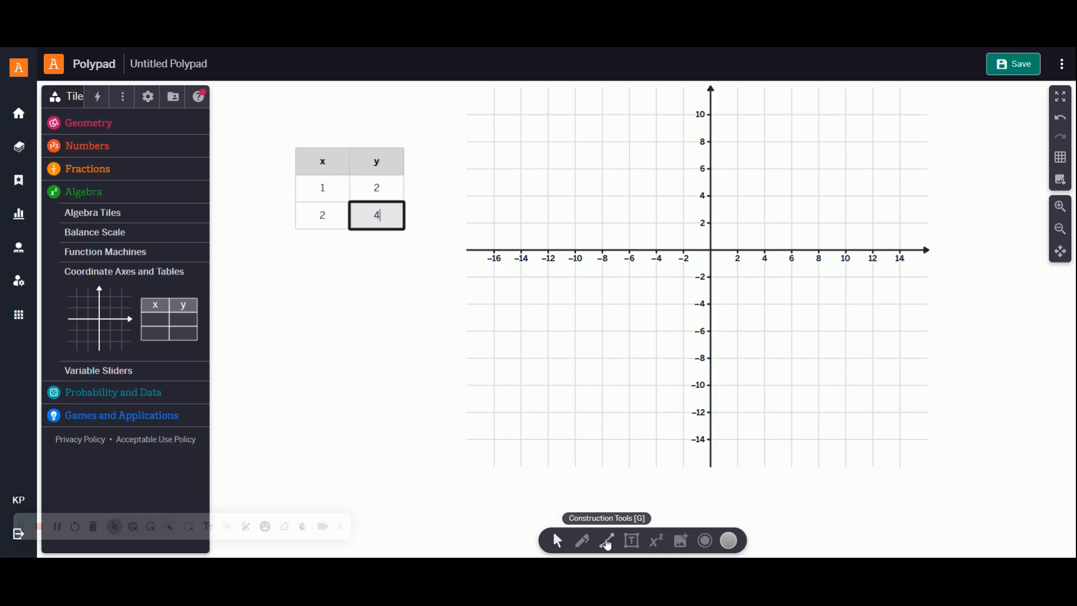
# Step: Plot the points (1, 2) and (2, 4) on the coordinate grid using the Point tool
pyautogui.click(606, 543)
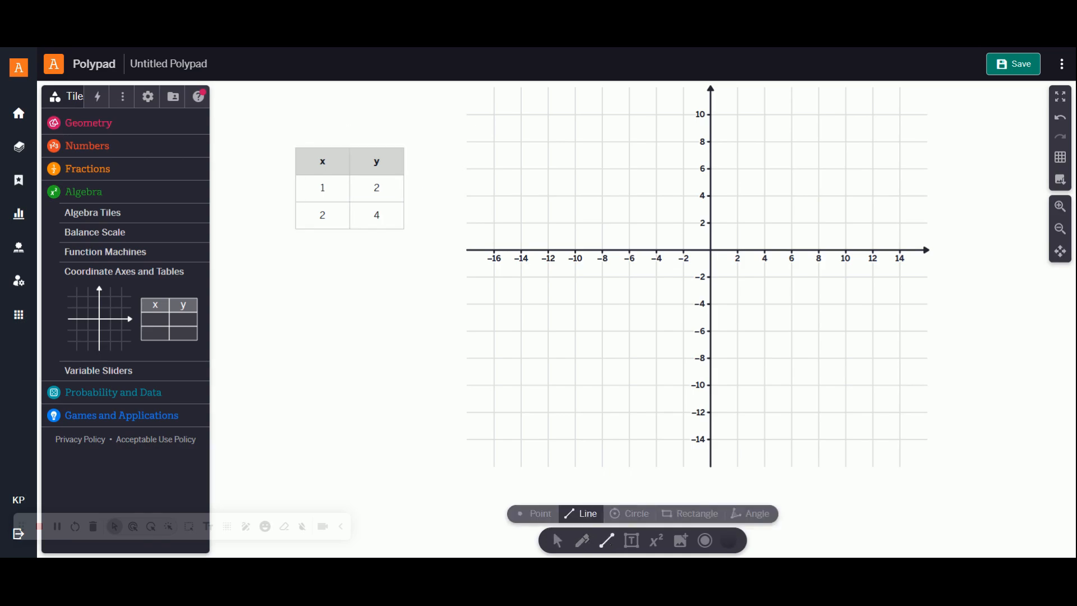
pyautogui.click(544, 521)
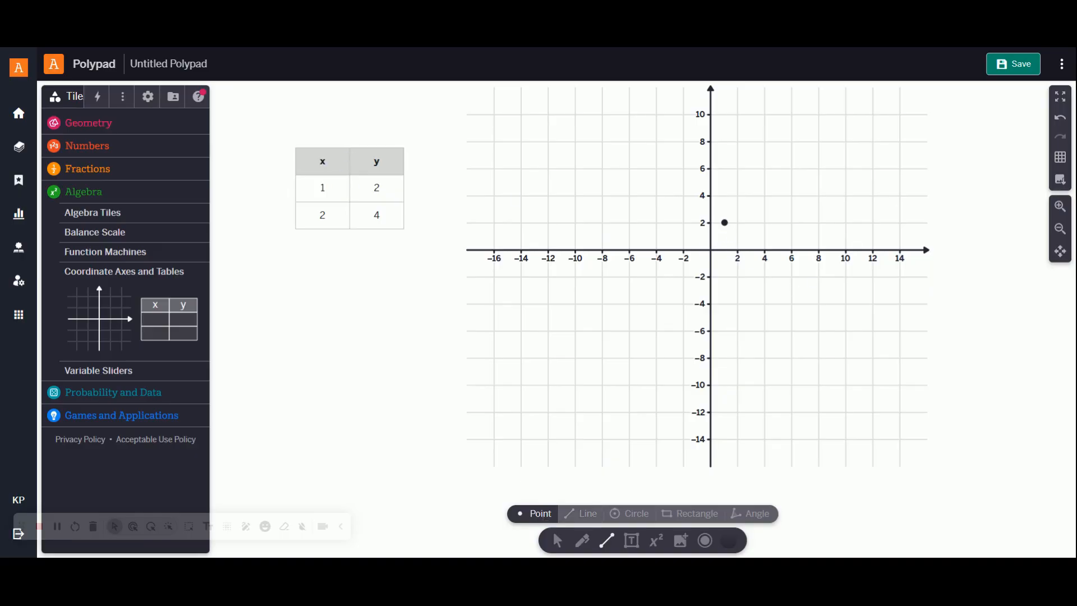
pyautogui.click(724, 223)
pyautogui.click(738, 196)
# Step: Draw a line segment connecting the points (1, 2) and (2, 4), and return to the selection tool
pyautogui.click(582, 513)
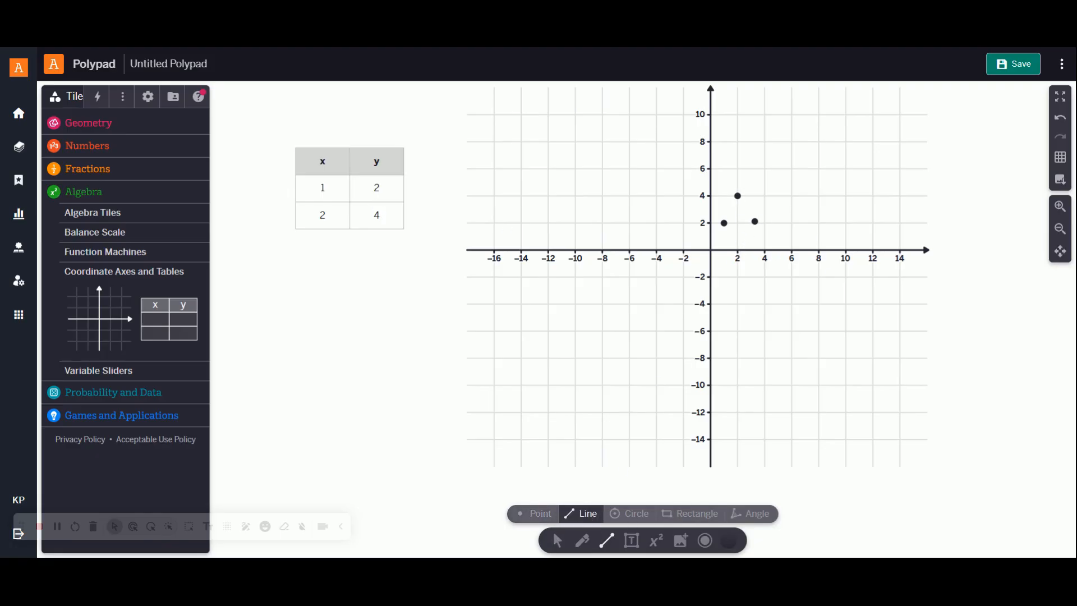
pyautogui.moveTo(724, 222); pyautogui.dragTo(738, 196)
pyautogui.click(560, 541)
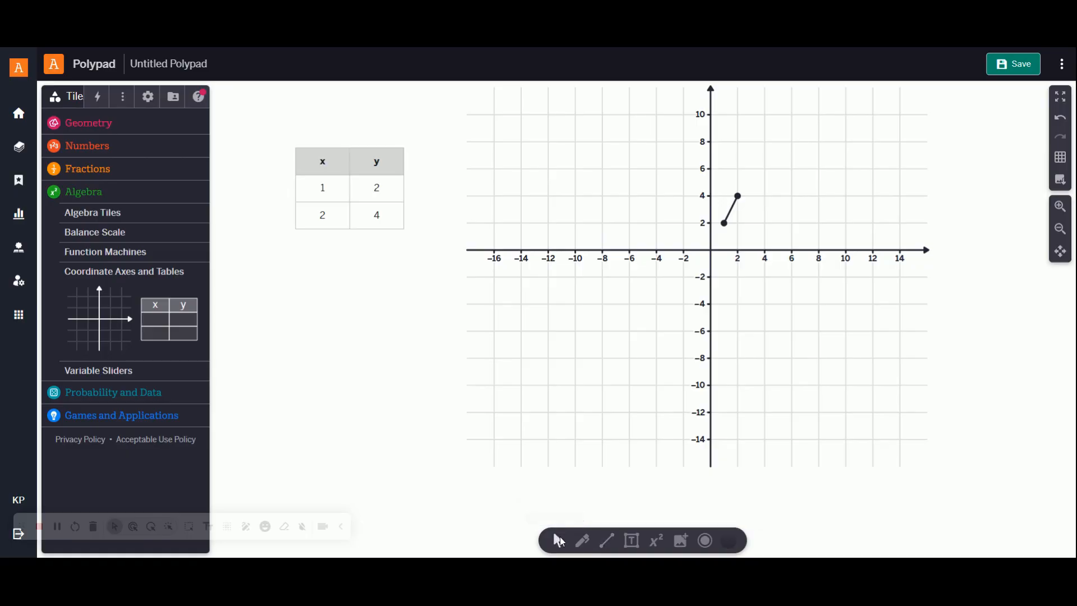
# Step: Link the x-y table's output to the coordinate grid
pyautogui.click(345, 156)
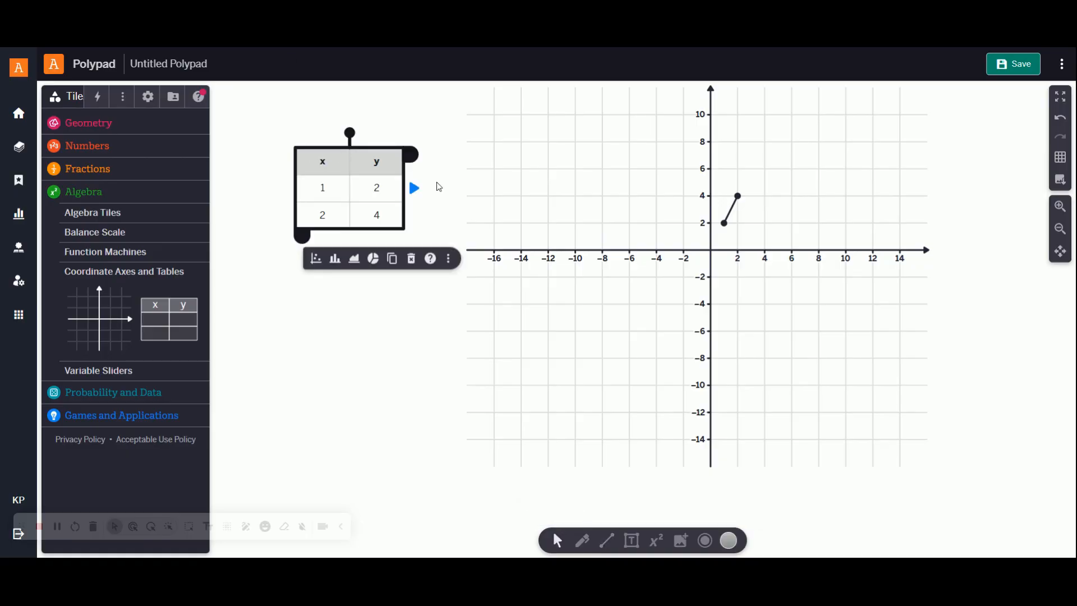
pyautogui.moveTo(414, 188); pyautogui.dragTo(473, 212)
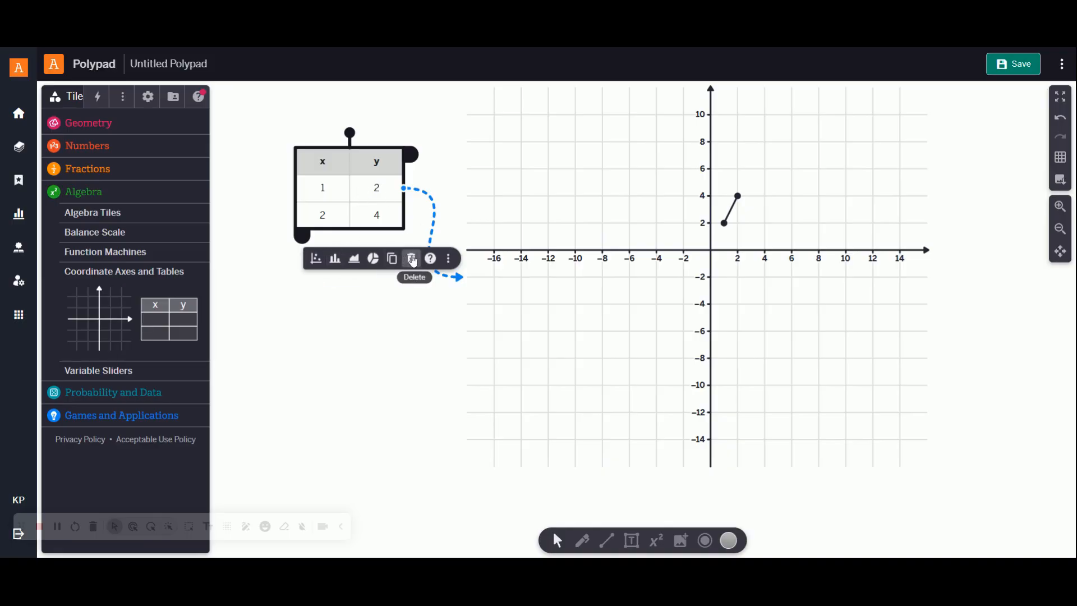
# Step: Change the y value in the table's first row to 3 and leave the table and grid deselected
pyautogui.click(376, 188)
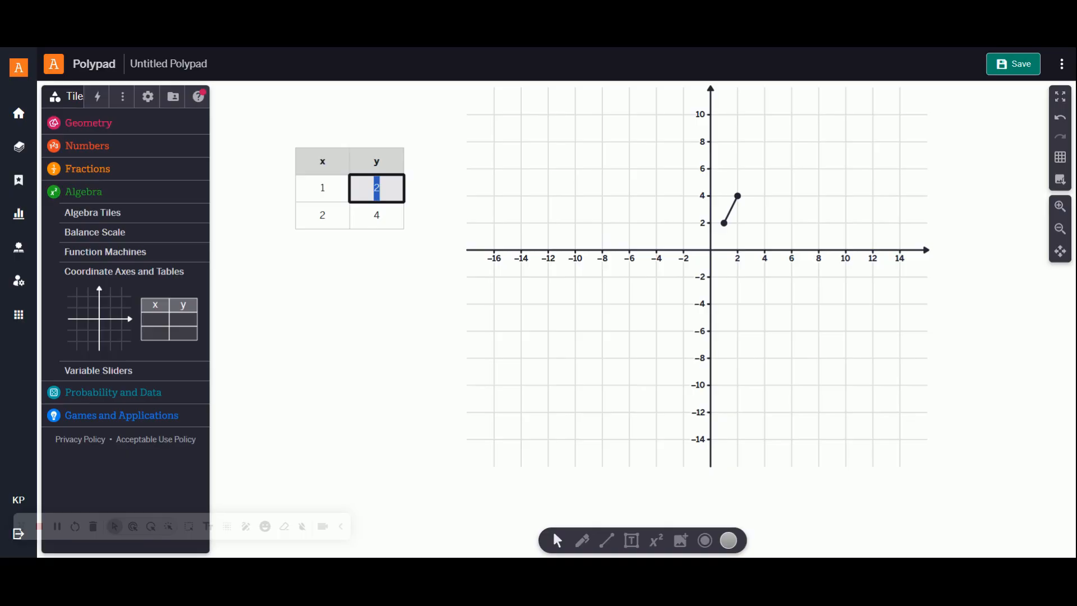
pyautogui.write('3')
pyautogui.press('Return')
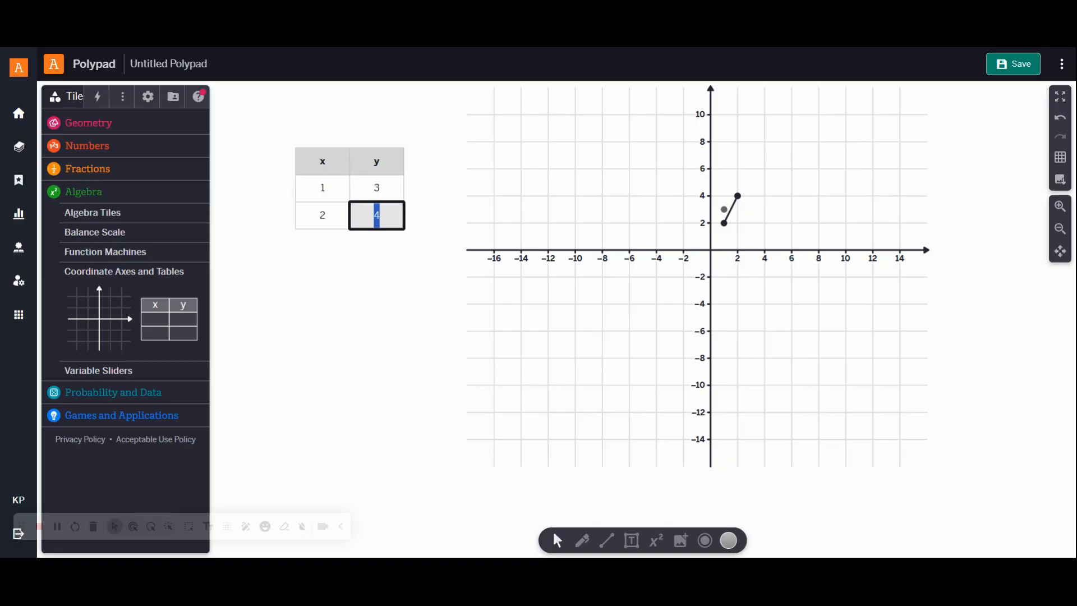
pyautogui.click(708, 251)
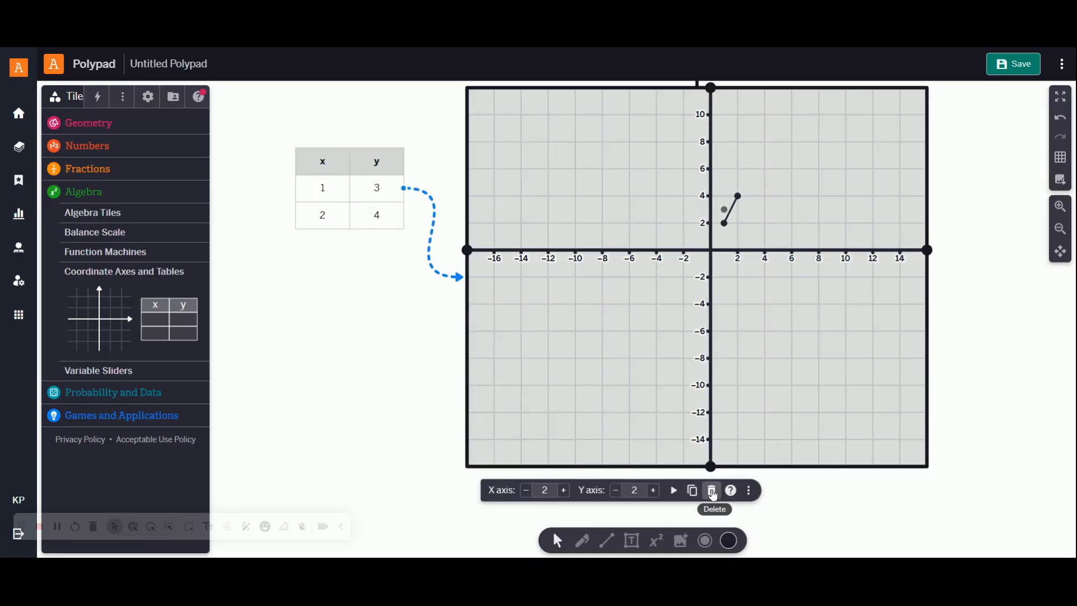
pyautogui.click(429, 429)
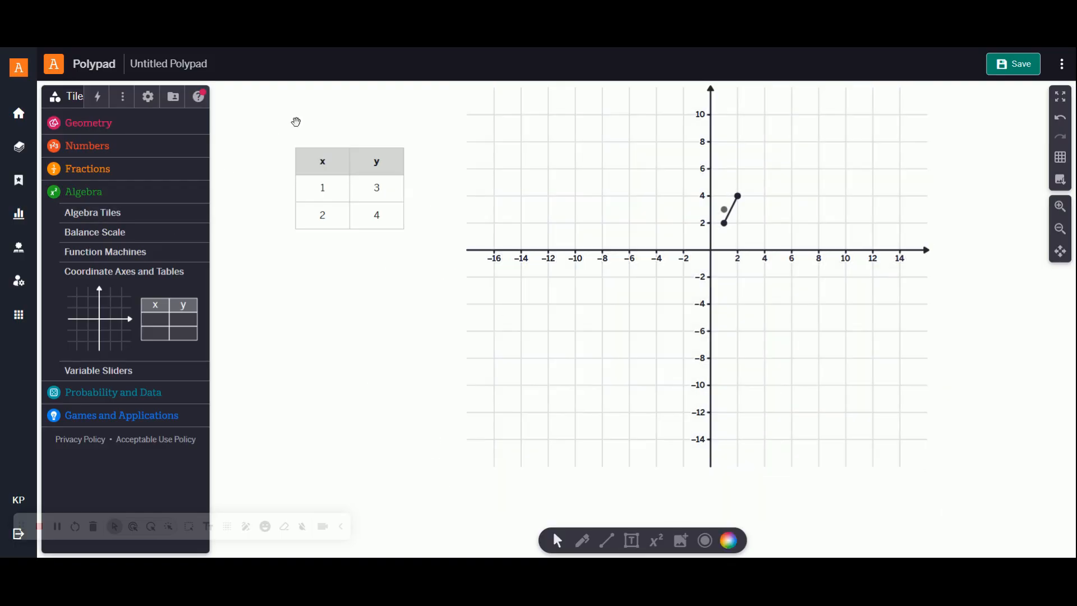
# Step: Delete the x-y table, the plotted line segment with its points, and the coordinate grid to empty the canvas
pyautogui.moveTo(263, 110); pyautogui.dragTo(418, 171)
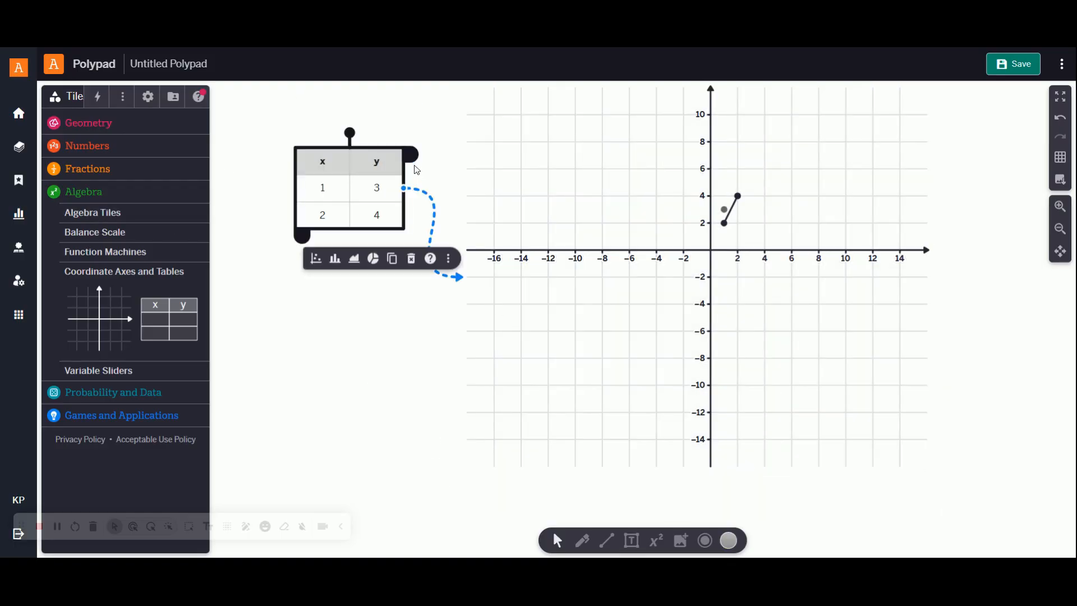
pyautogui.click(410, 258)
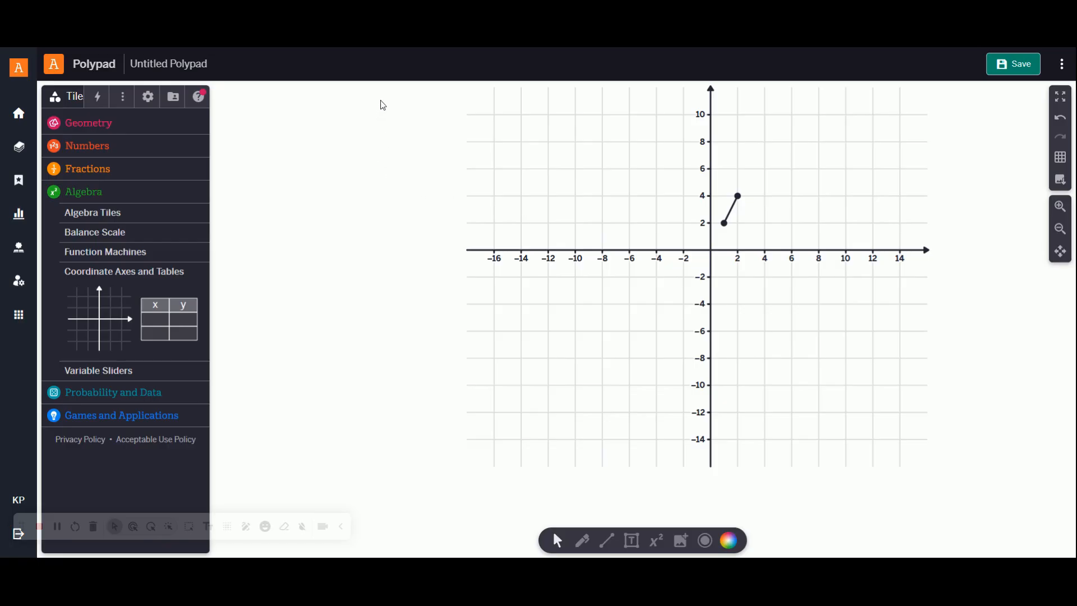
pyautogui.moveTo(378, 100); pyautogui.dragTo(988, 496)
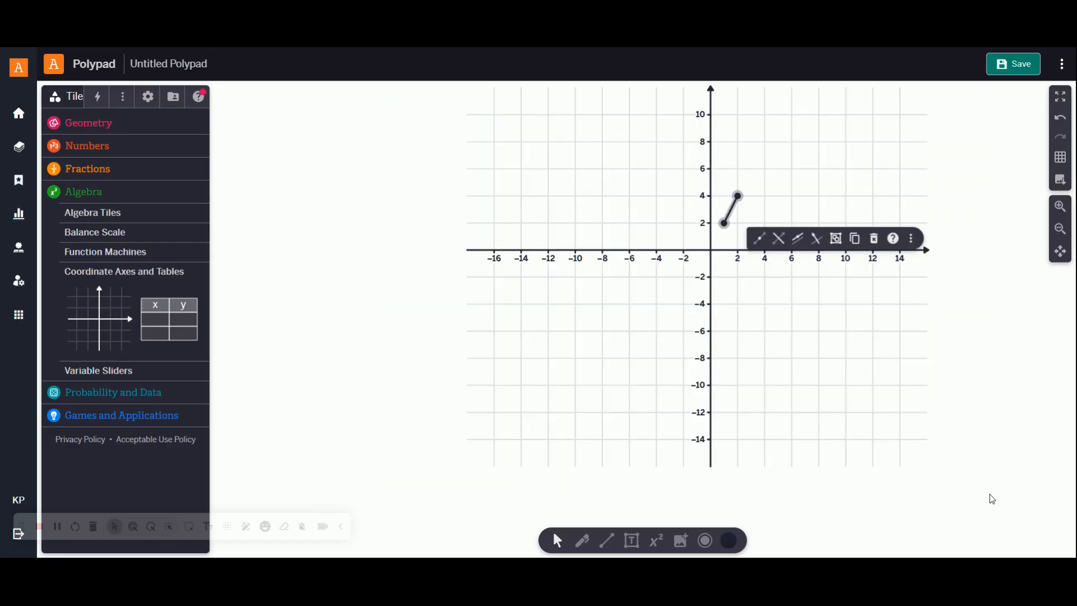
pyautogui.click(873, 241)
pyautogui.moveTo(369, 110); pyautogui.dragTo(878, 363)
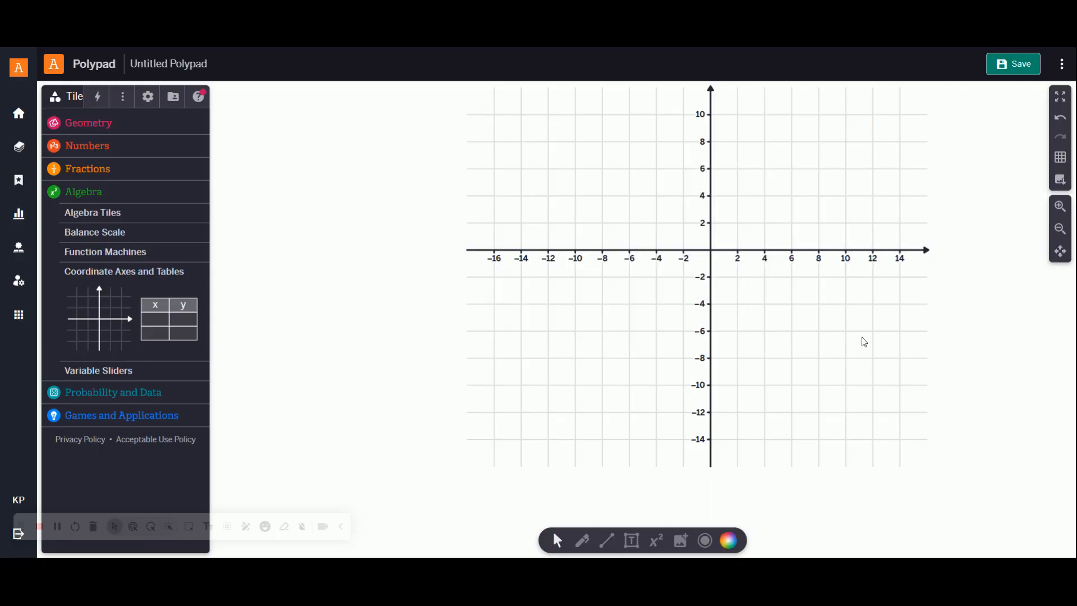
pyautogui.click(704, 247)
pyautogui.press('Delete')
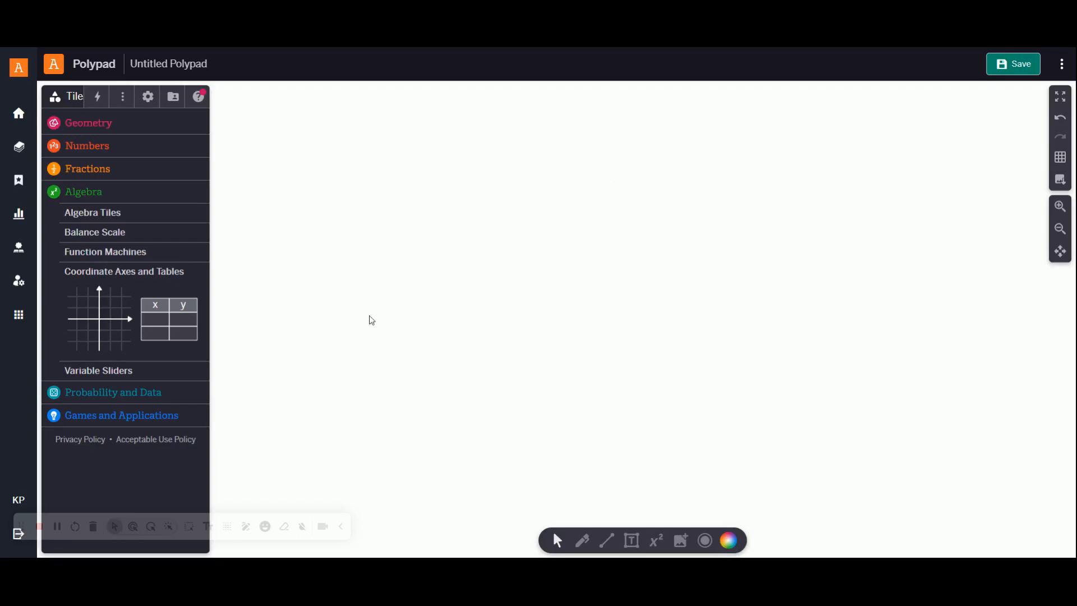
# Step: Add the equation y = 2x + 3 to the canvas using the Equation tool
pyautogui.click(663, 545)
pyautogui.click(329, 152)
pyautogui.write('y ')
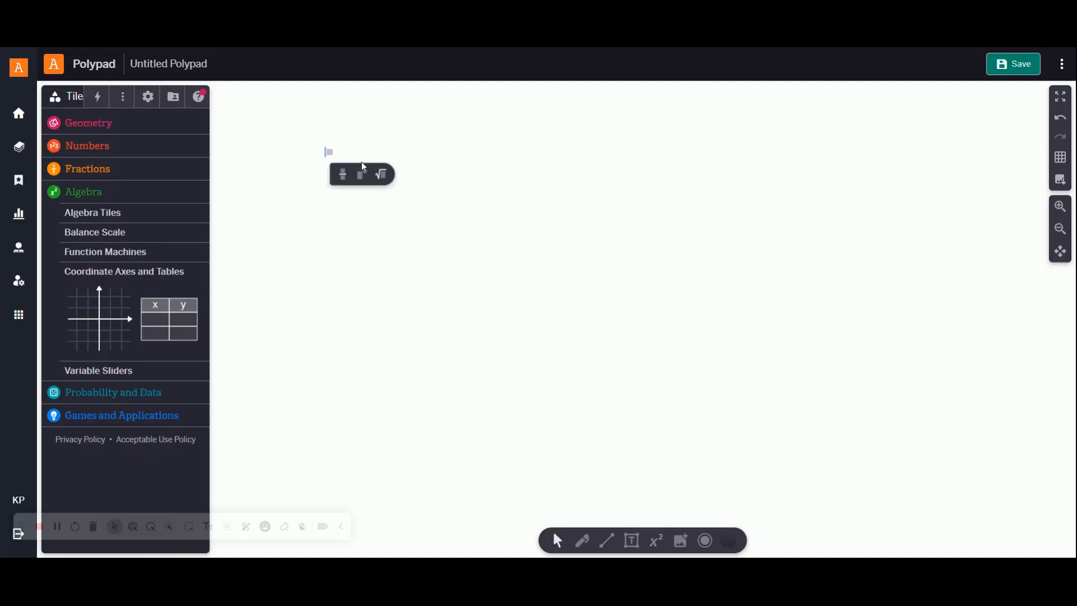
pyautogui.write('= 2x + 3')
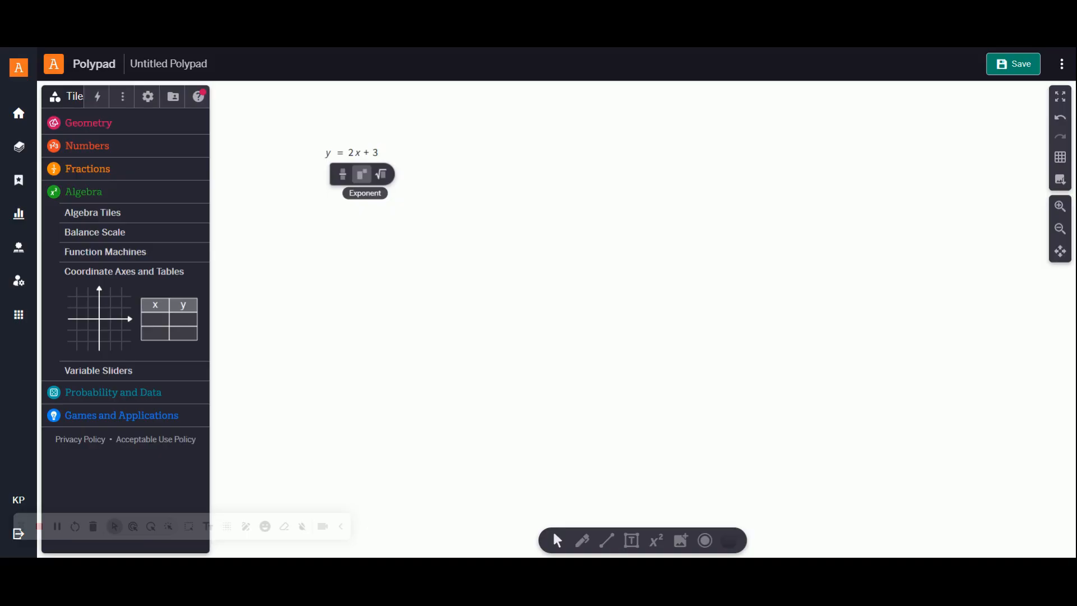
pyautogui.click(389, 152)
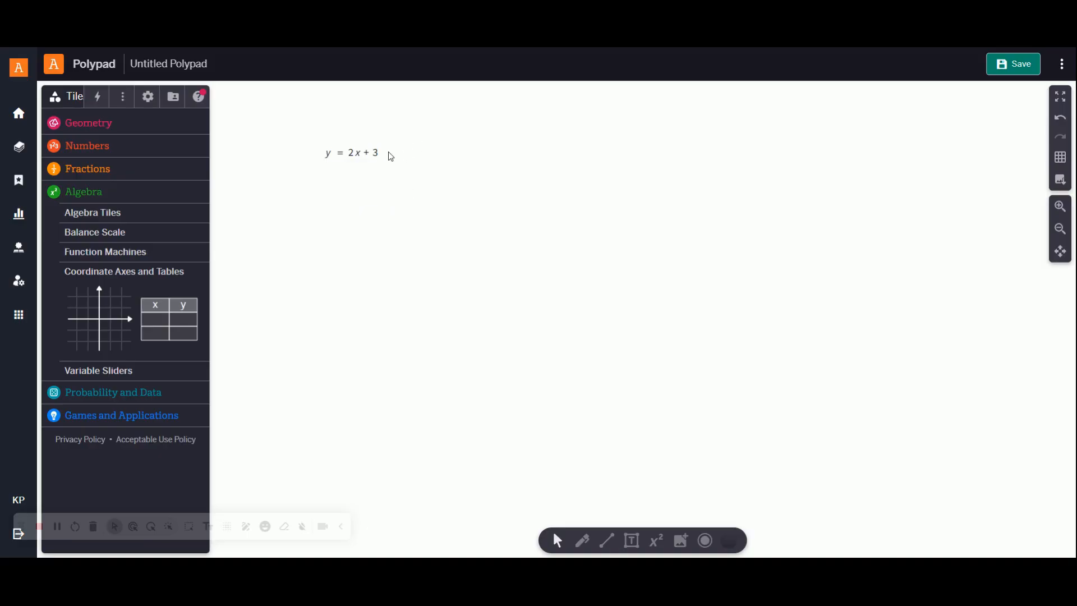
# Step: Enlarge the equation's text by several size increments and deselect it
pyautogui.doubleClick(362, 153)
pyautogui.click(402, 166)
pyautogui.click(369, 151)
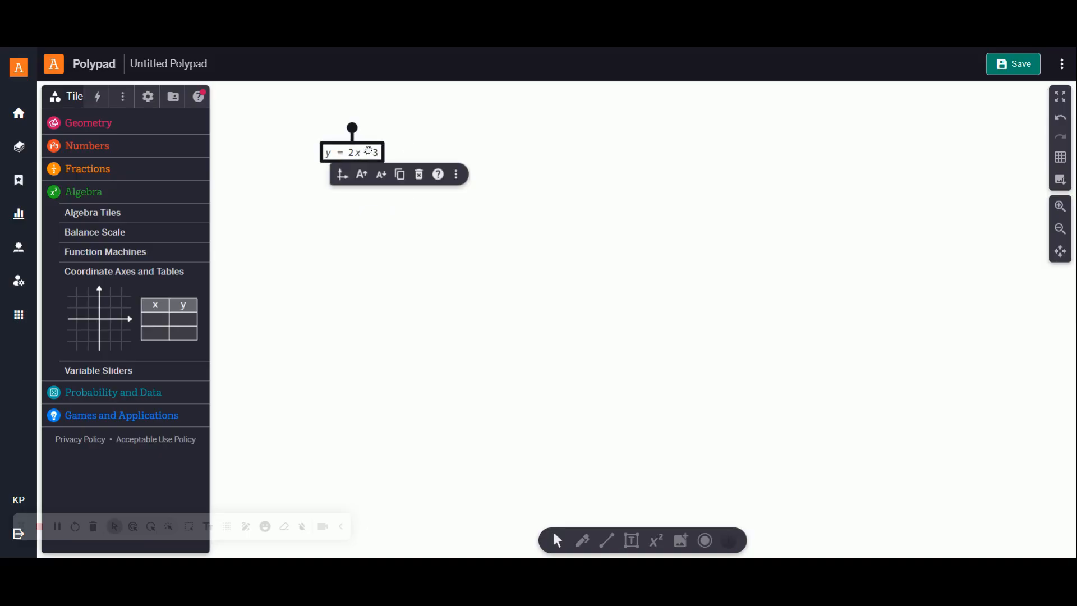
pyautogui.click(362, 175)
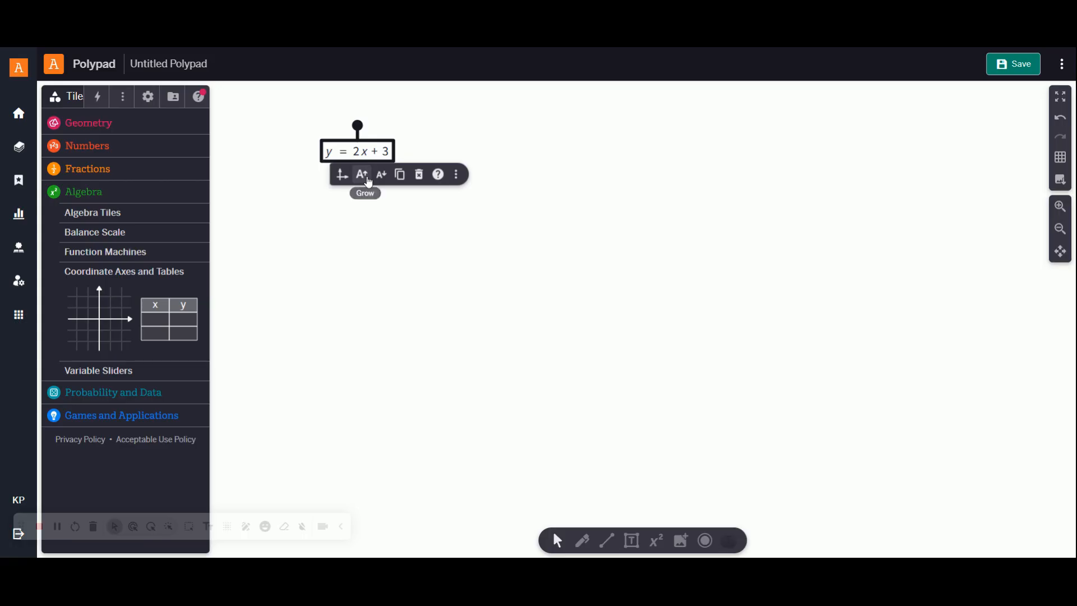
pyautogui.click(362, 174)
pyautogui.click(361, 174)
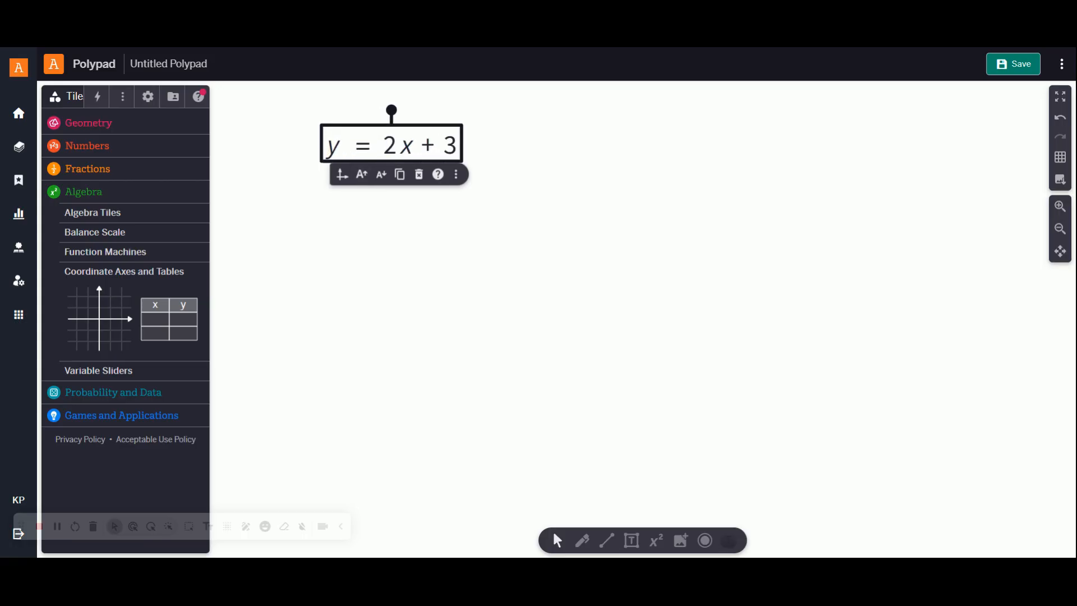
pyautogui.click(542, 128)
# Step: Move the equation to the upper middle of the canvas
pyautogui.click(395, 152)
pyautogui.moveTo(390, 110)
pyautogui.mouseDown()
pyautogui.moveTo(639, 103)
pyautogui.moveTo(372, 112)
pyautogui.moveTo(392, 112)
pyautogui.mouseUp()
pyautogui.moveTo(454, 127); pyautogui.dragTo(667, 108)
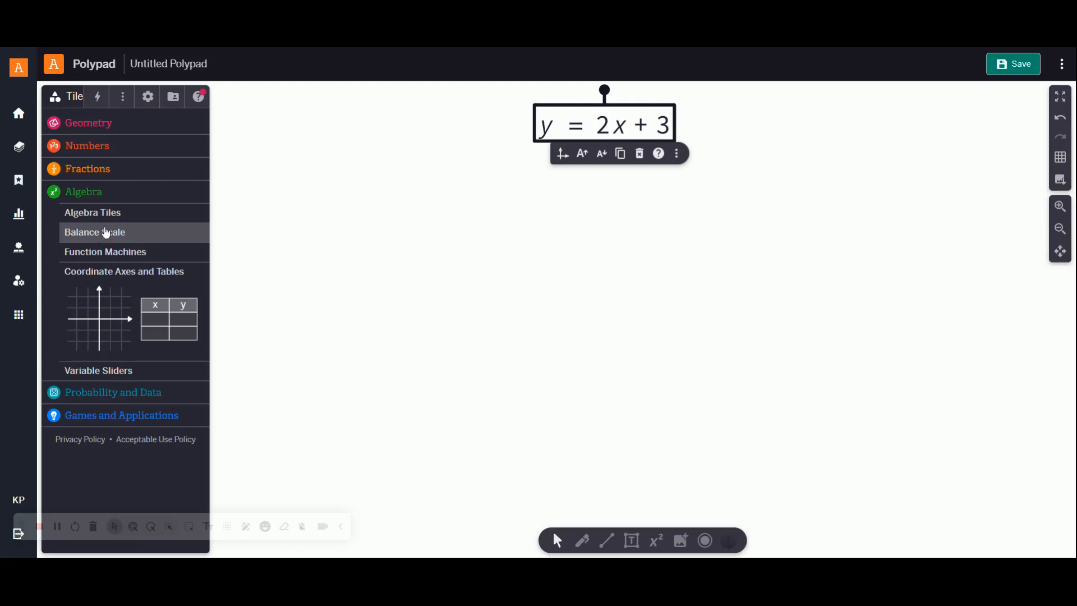
# Step: Add a blank x-y table from the algebra tiles to the canvas, left of the equation
pyautogui.click(90, 193)
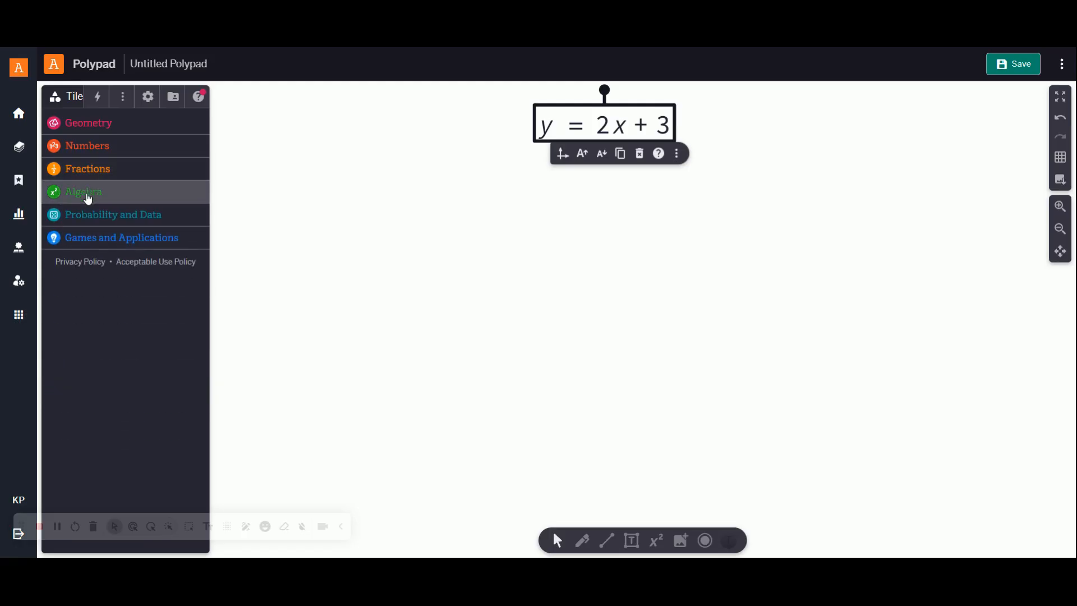
pyautogui.click(96, 196)
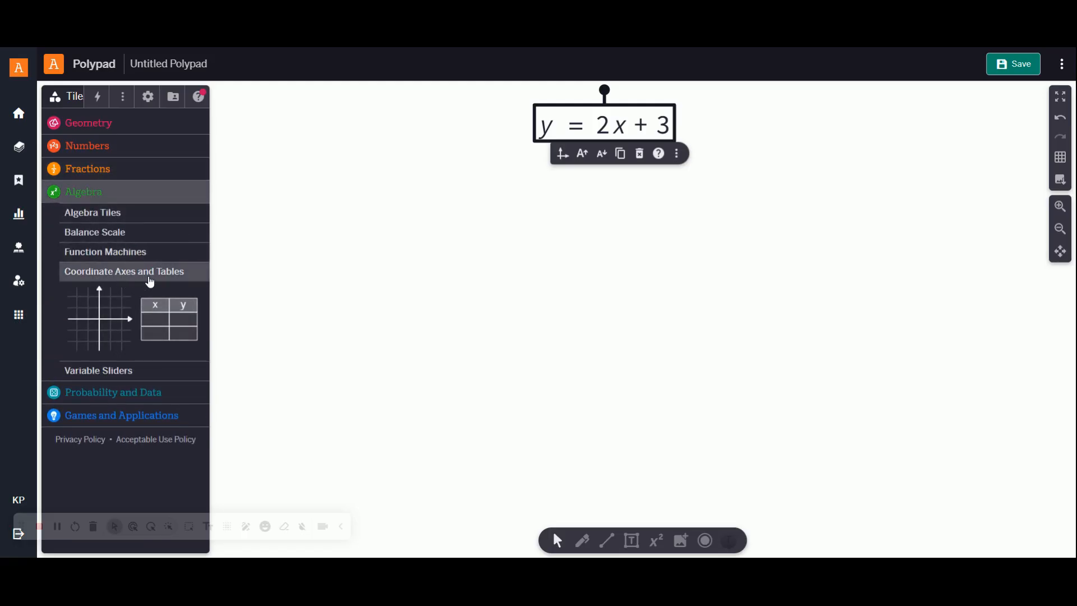
pyautogui.click(162, 275)
pyautogui.click(149, 274)
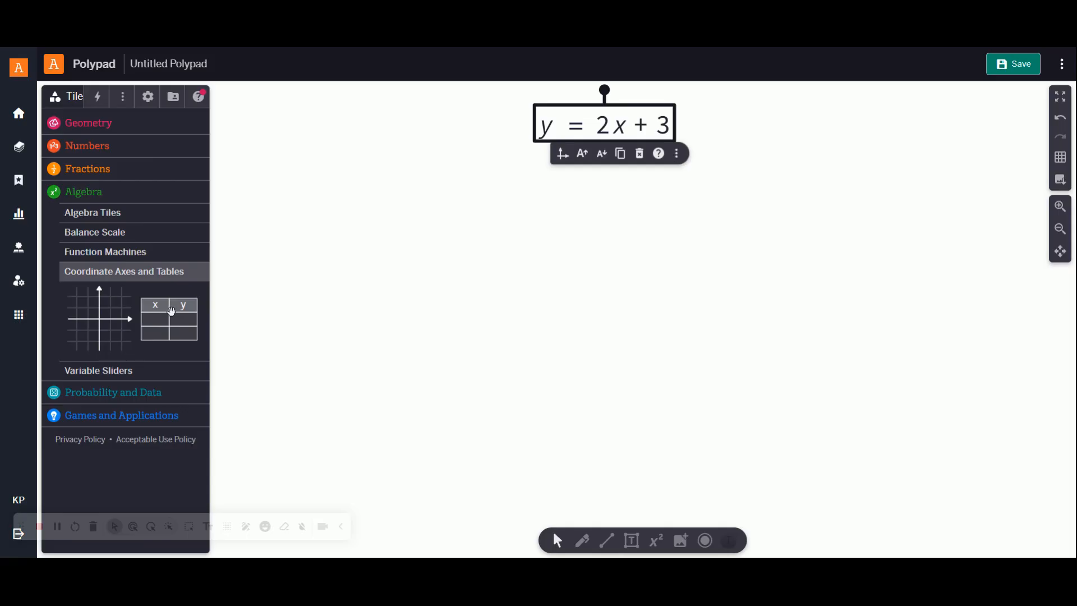
pyautogui.moveTo(171, 312); pyautogui.dragTo(353, 175)
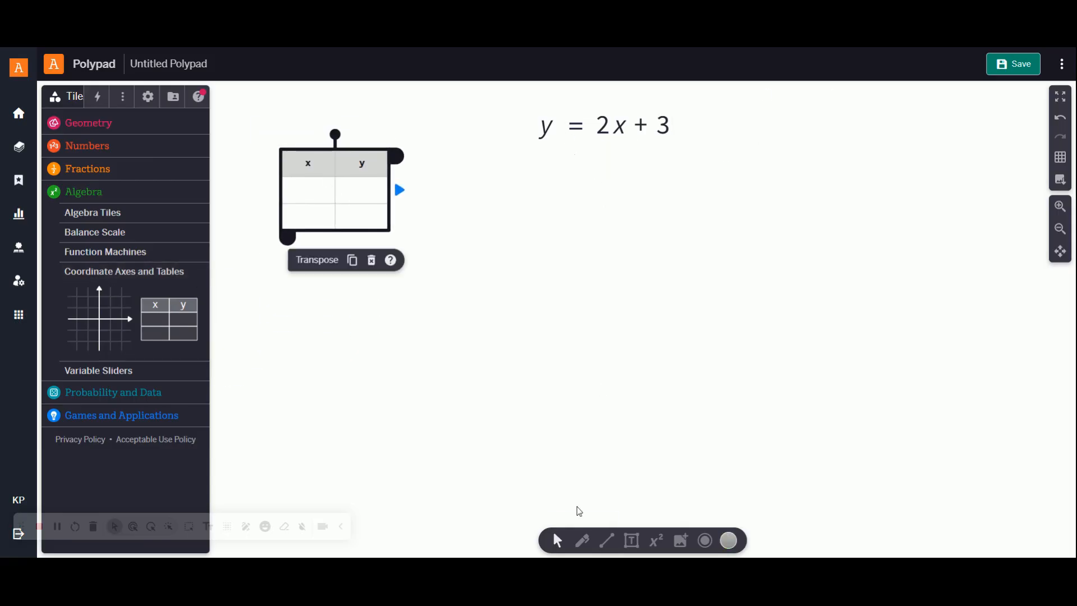
# Step: Handwrite the substitution 2(1) + 3 = below the equation with the pencil
pyautogui.click(582, 540)
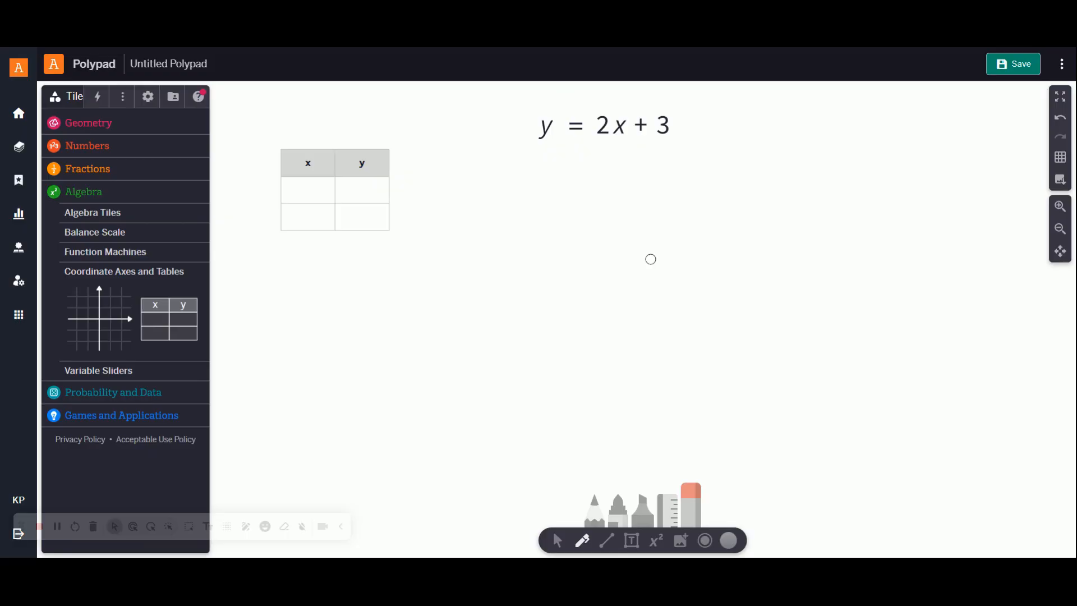
pyautogui.click(595, 508)
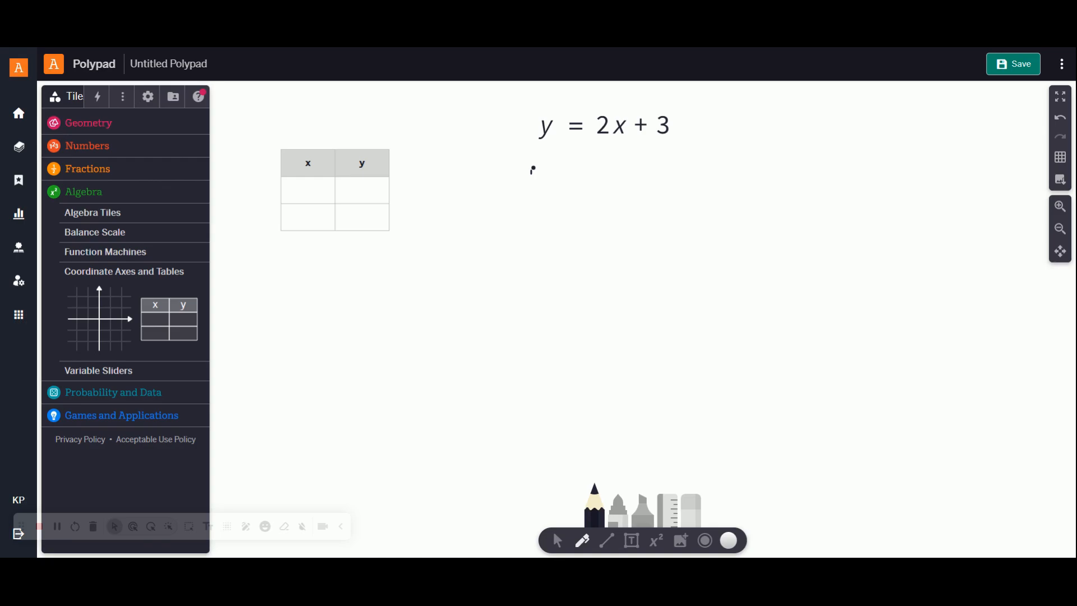
pyautogui.moveTo(532, 169)
pyautogui.mouseDown()
pyautogui.moveTo(534, 193)
pyautogui.moveTo(572, 207)
pyautogui.mouseUp()
pyautogui.moveTo(575, 164)
pyautogui.mouseDown()
pyautogui.moveTo(596, 207)
pyautogui.moveTo(614, 212)
pyautogui.mouseUp()
pyautogui.moveTo(665, 189); pyautogui.dragTo(666, 199)
pyautogui.moveTo(652, 183)
pyautogui.mouseDown()
pyautogui.moveTo(722, 188)
pyautogui.moveTo(710, 199)
pyautogui.moveTo(783, 191)
pyautogui.mouseUp()
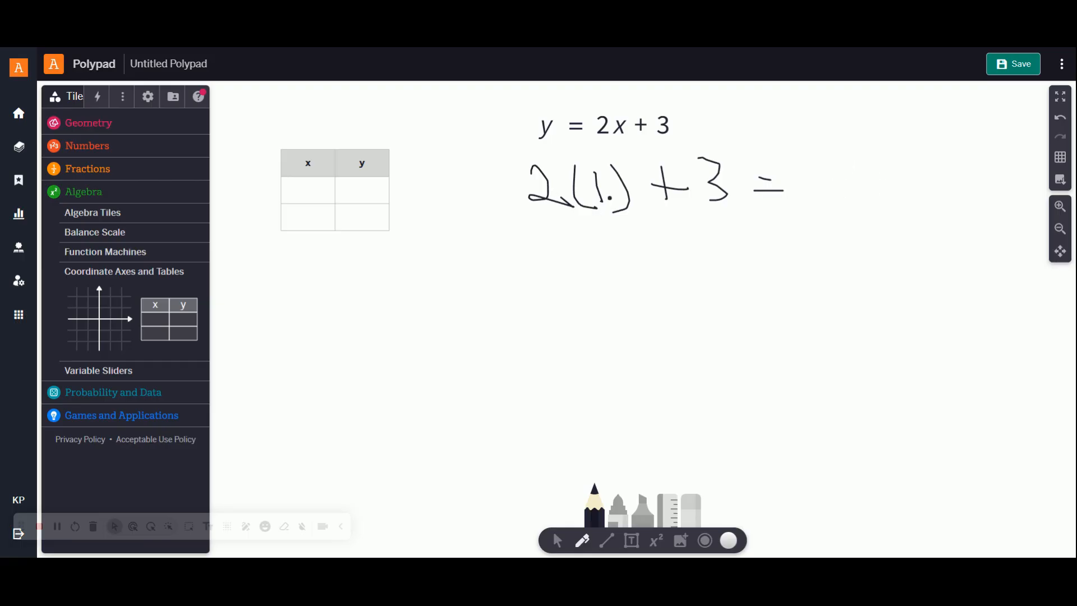
# Step: Handwrite the simplified line 2 + 3 = 5 beneath the substitution
pyautogui.moveTo(586, 236)
pyautogui.mouseDown()
pyautogui.moveTo(584, 248)
pyautogui.moveTo(642, 254)
pyautogui.moveTo(705, 238)
pyautogui.mouseUp()
pyautogui.moveTo(721, 234)
pyautogui.mouseDown()
pyautogui.moveTo(776, 250)
pyautogui.moveTo(738, 256)
pyautogui.mouseUp()
pyautogui.moveTo(820, 231)
pyautogui.mouseDown()
pyautogui.moveTo(836, 249)
pyautogui.moveTo(903, 224)
pyautogui.mouseUp()
pyautogui.moveTo(894, 224)
pyautogui.mouseDown()
pyautogui.moveTo(964, 246)
pyautogui.moveTo(932, 248)
pyautogui.mouseUp()
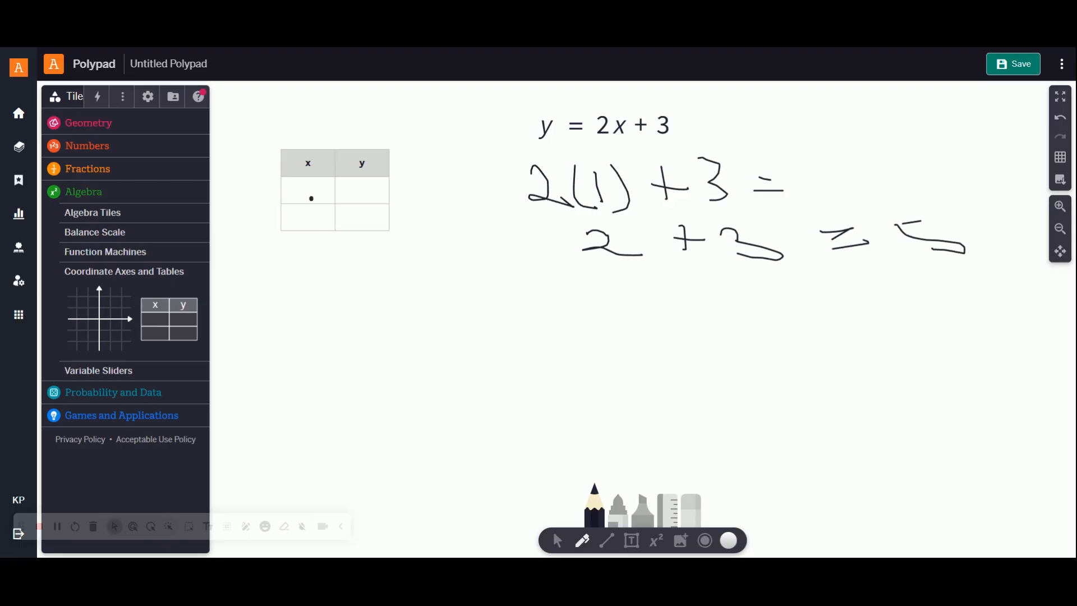
# Step: Enter x = 1 and y = 5 in the table's first row
pyautogui.click(557, 540)
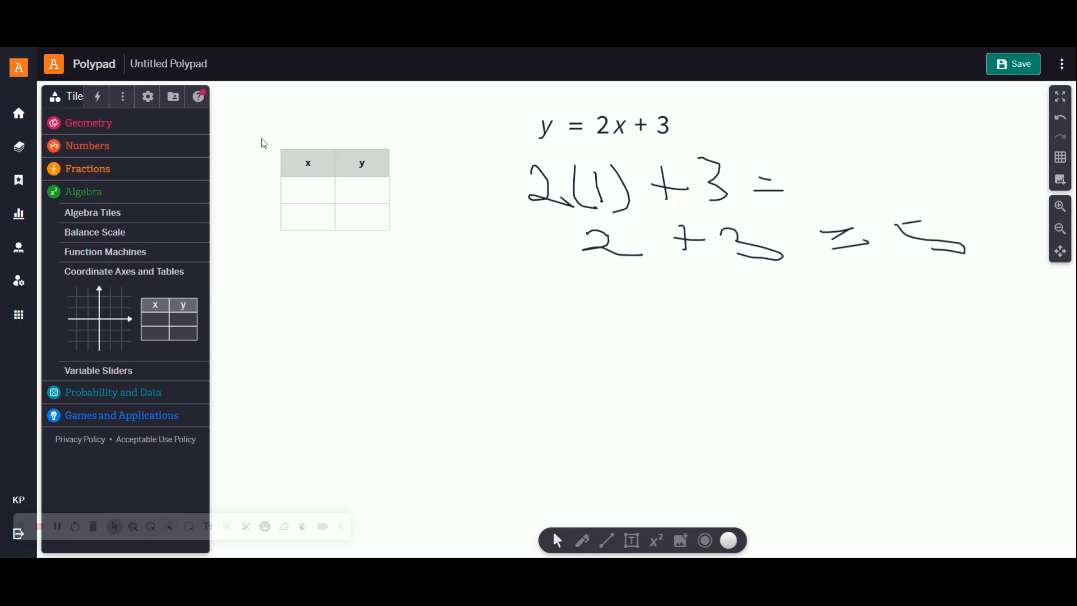
pyautogui.click(306, 195)
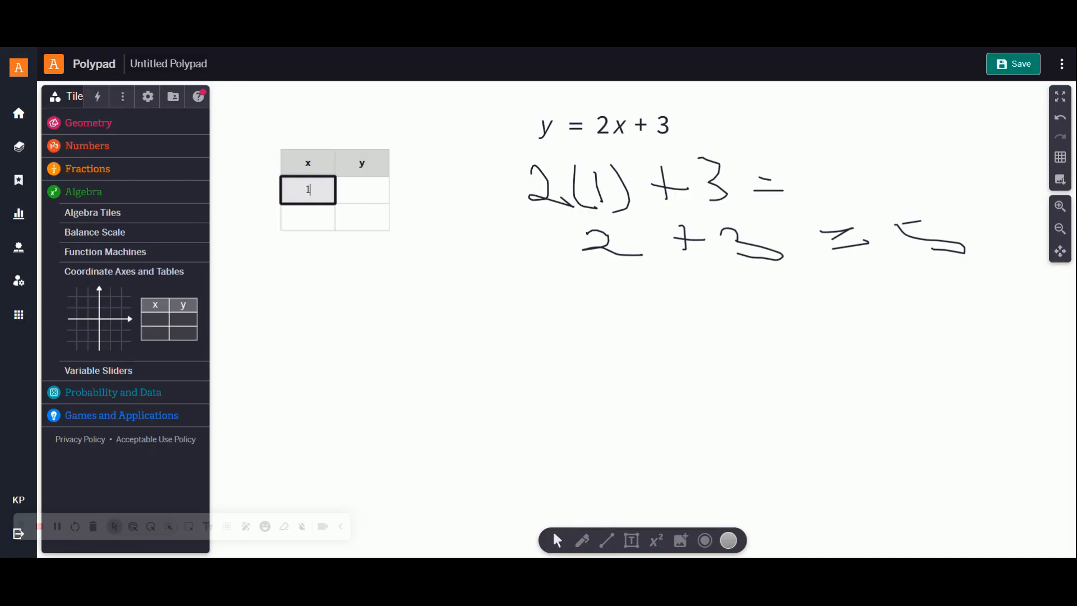
pyautogui.press('Tab')
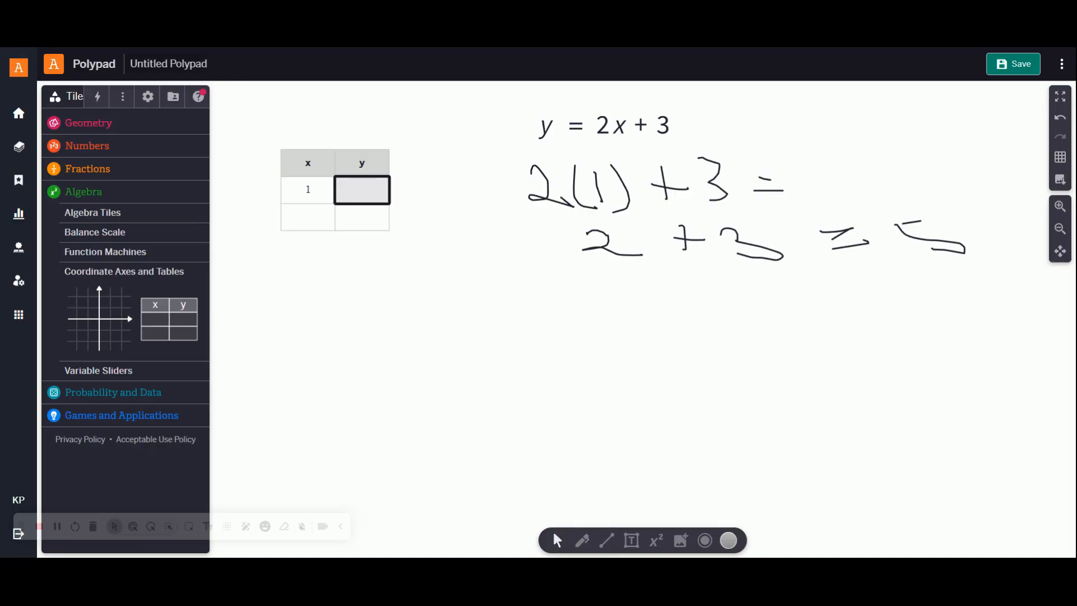
pyautogui.write('5')
pyautogui.click(680, 334)
# Step: Erase all the handwritten work below the equation with the eraser
pyautogui.click(587, 547)
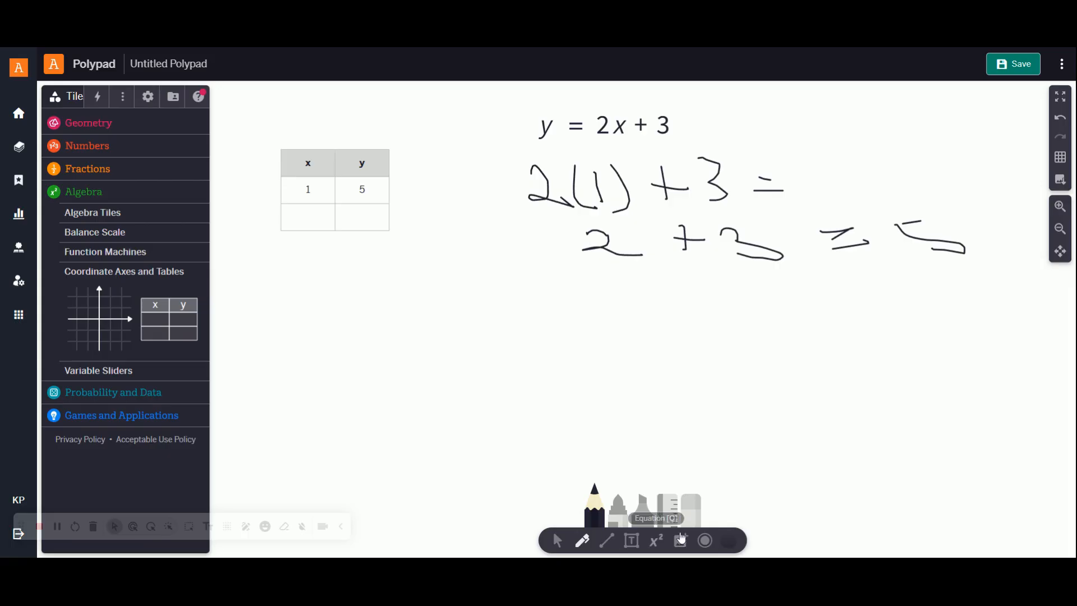
pyautogui.click(692, 505)
pyautogui.click(531, 163)
pyautogui.moveTo(531, 163)
pyautogui.mouseDown()
pyautogui.moveTo(777, 182)
pyautogui.moveTo(690, 183)
pyautogui.moveTo(634, 231)
pyautogui.moveTo(913, 231)
pyautogui.moveTo(947, 243)
pyautogui.moveTo(823, 242)
pyautogui.mouseUp()
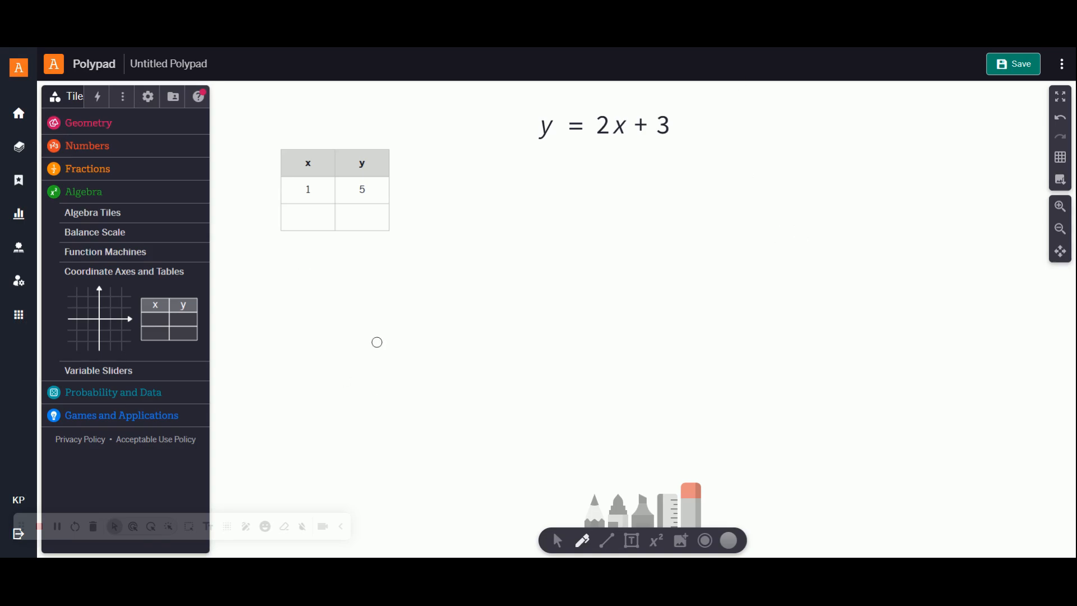
# Step: Return to the selection tool and change the table's first row to x = 0 and y = 3
pyautogui.click(557, 540)
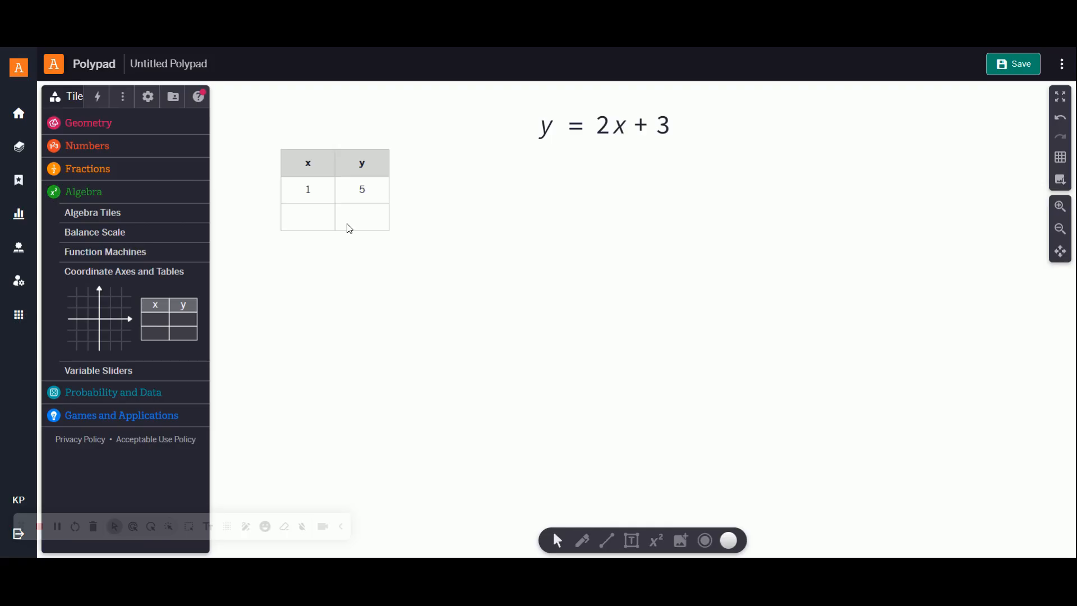
pyautogui.click(308, 189)
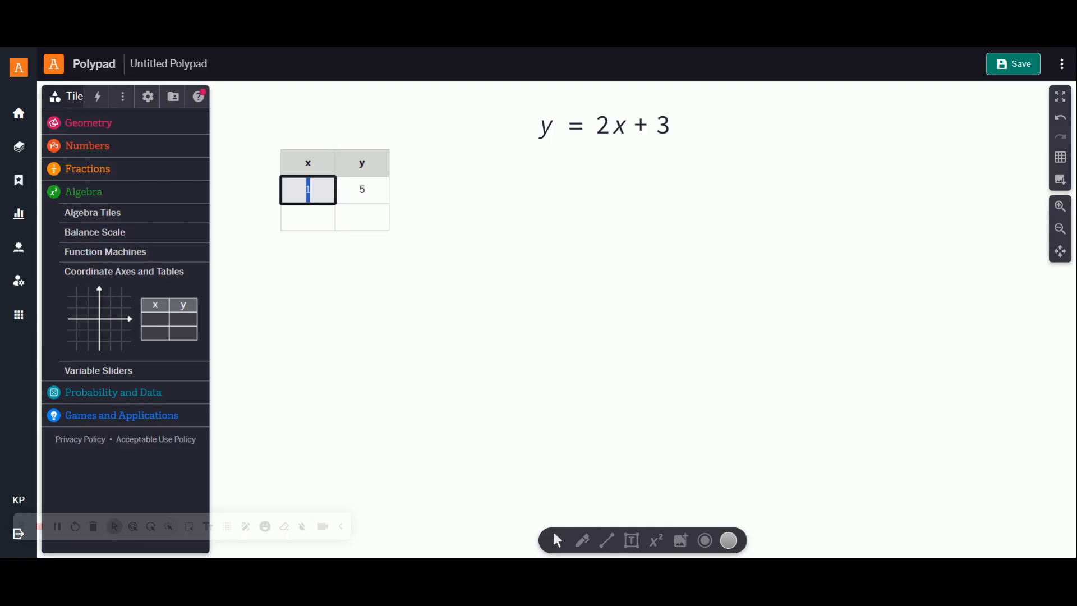
pyautogui.write('0')
pyautogui.press('Tab')
pyautogui.write('3')
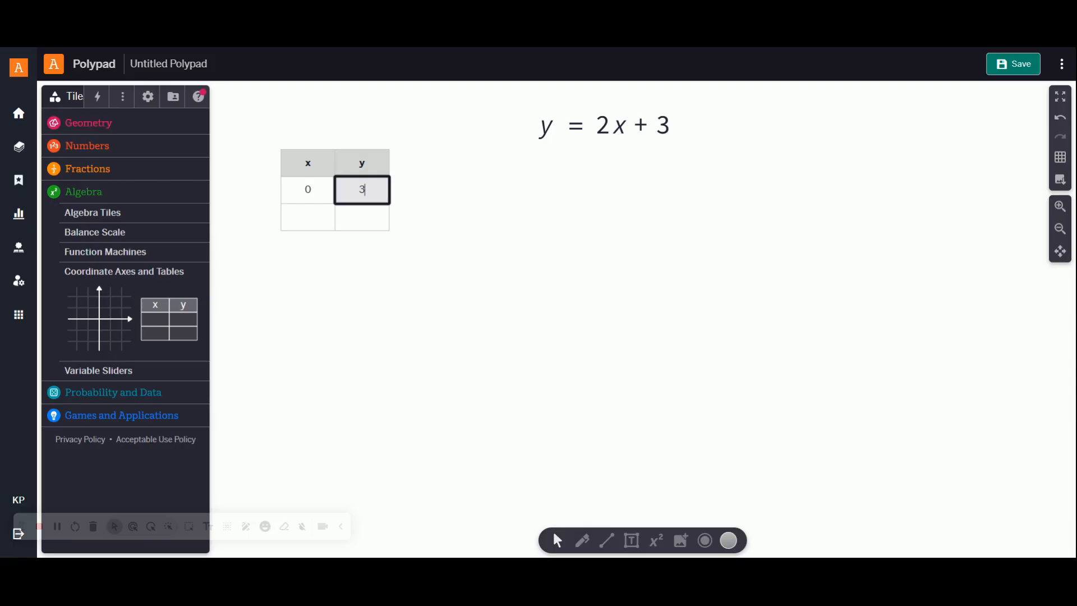
# Step: Fill the table's second row with 1 and 5, and add a third row containing 2 and 7
pyautogui.click(306, 226)
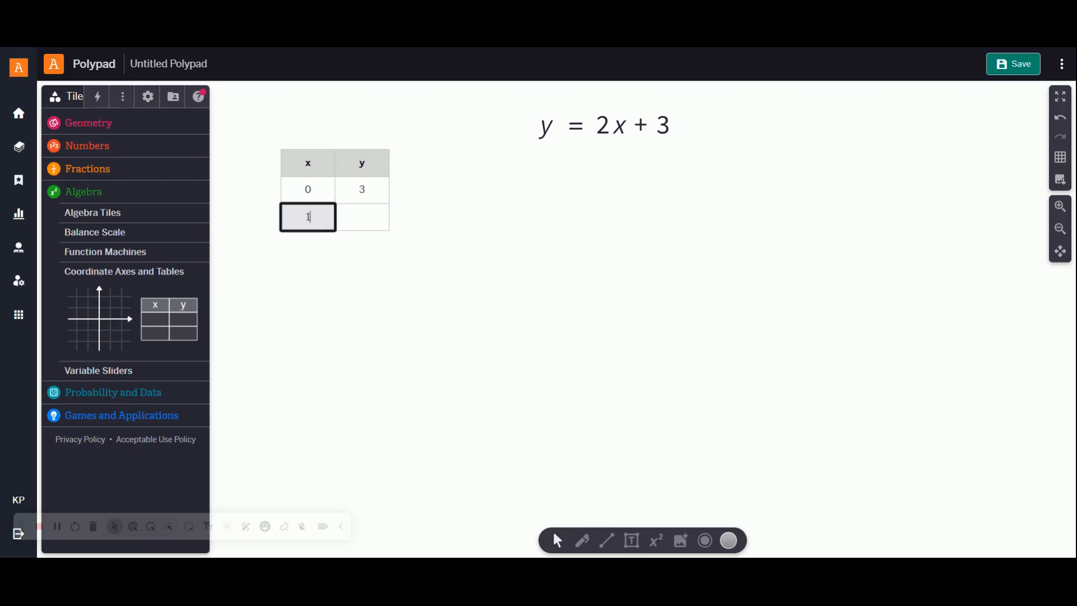
pyautogui.press('Tab')
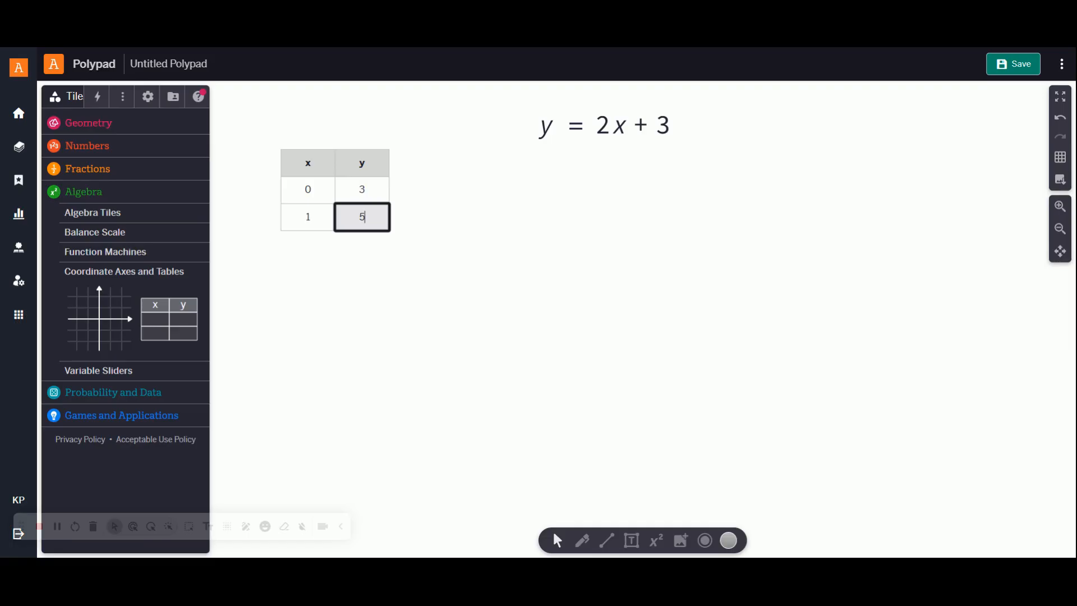
pyautogui.press('Tab')
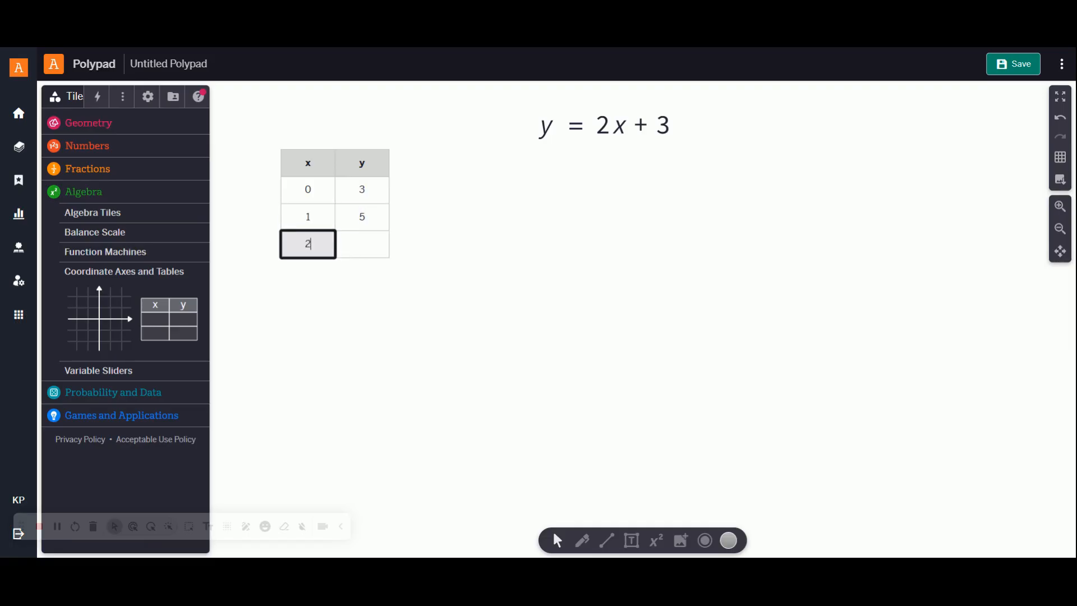
pyautogui.click(386, 251)
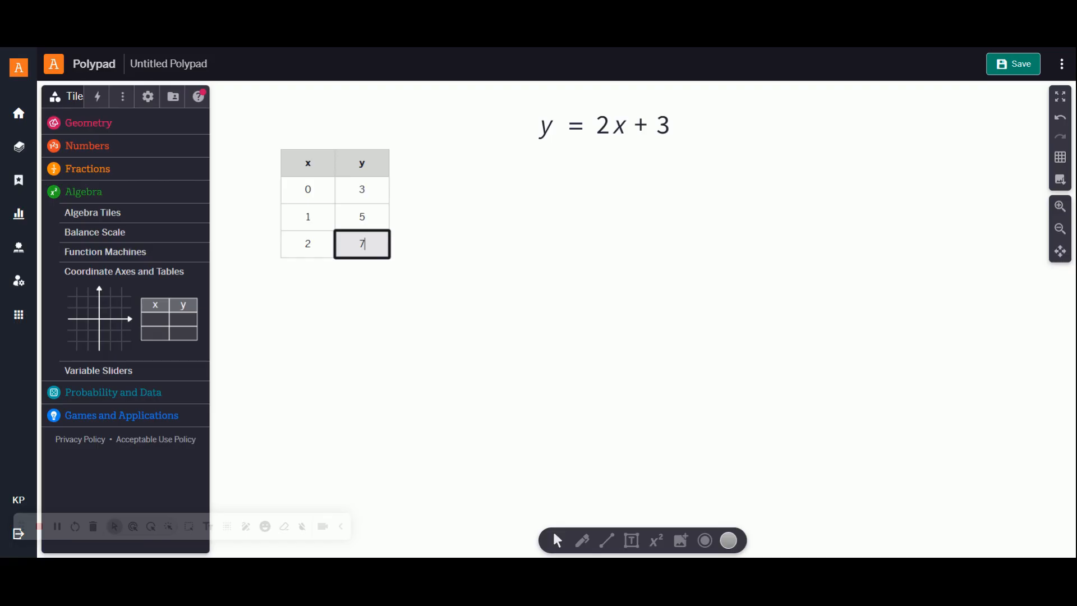
# Step: Add a fourth row to the table with x = 3 and y = 9
pyautogui.press('Return')
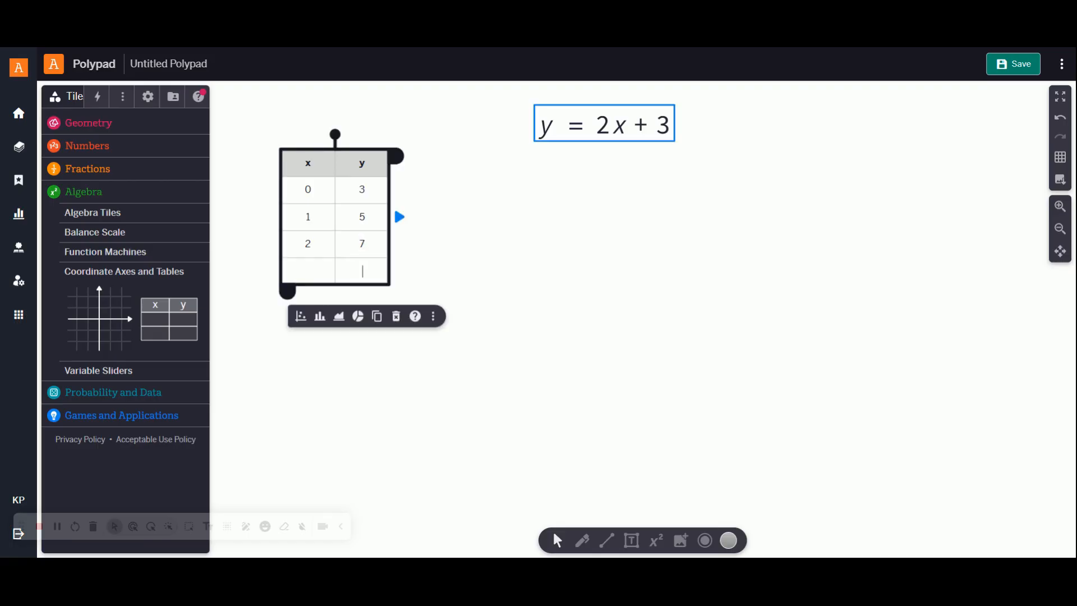
pyautogui.click(312, 273)
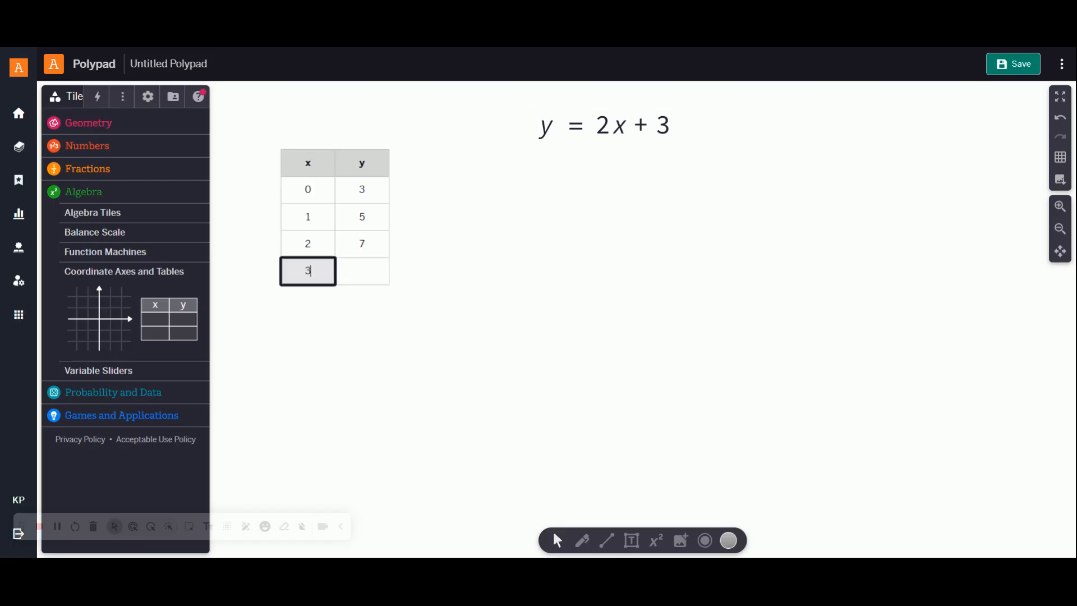
pyautogui.press('Tab')
pyautogui.write('9')
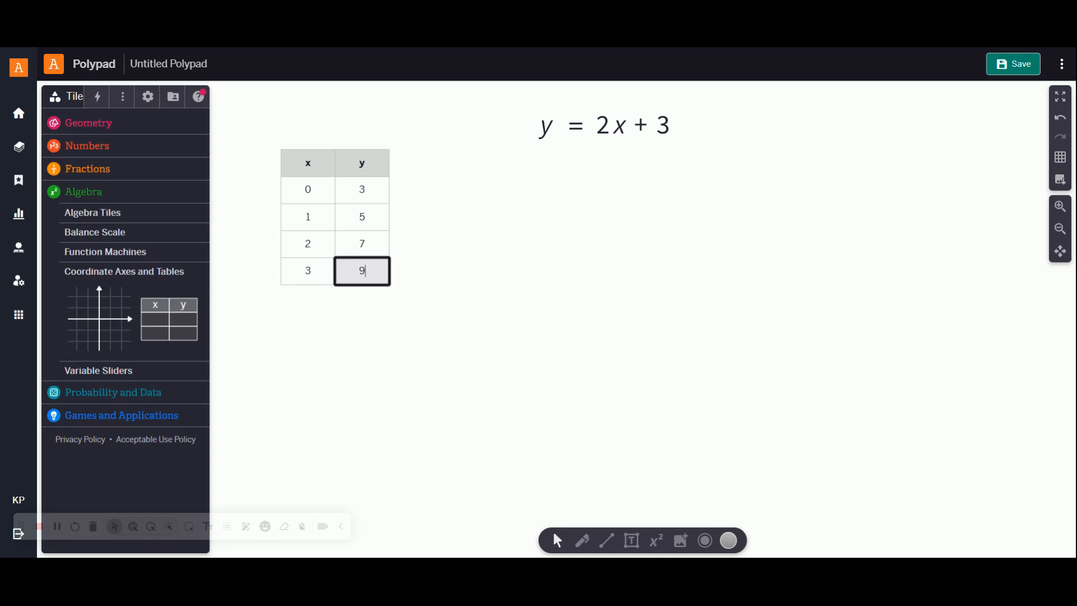
# Step: Handwrite brackets with "+ 2" beside the table to mark the differences between consecutive y-values
pyautogui.click(587, 548)
pyautogui.click(587, 549)
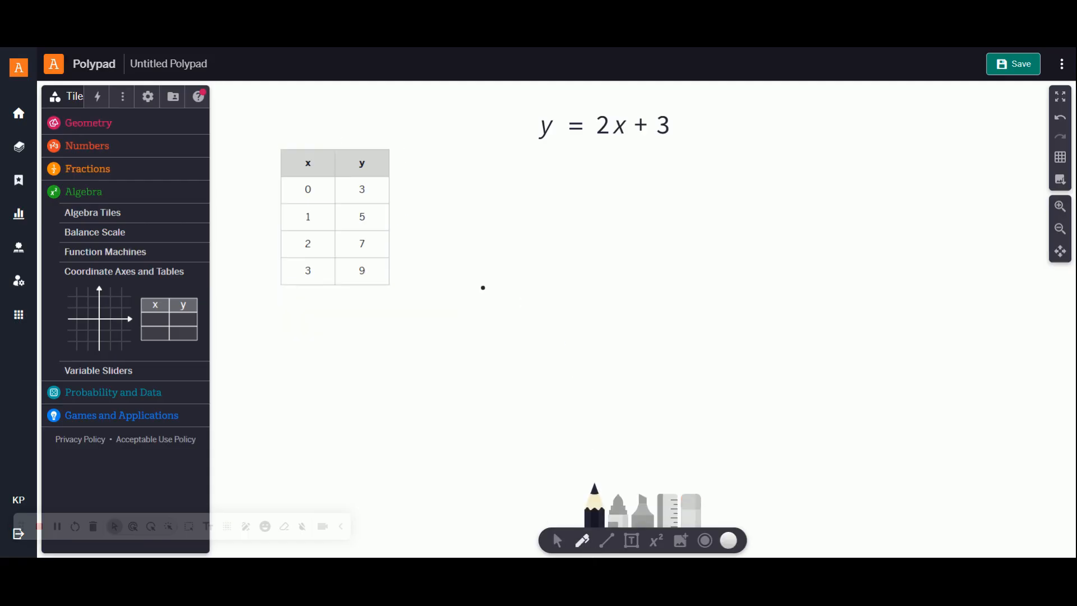
pyautogui.moveTo(395, 181); pyautogui.dragTo(404, 218)
pyautogui.moveTo(429, 190)
pyautogui.mouseDown()
pyautogui.moveTo(429, 214)
pyautogui.moveTo(505, 214)
pyautogui.mouseUp()
pyautogui.moveTo(401, 226)
pyautogui.mouseDown()
pyautogui.moveTo(403, 254)
pyautogui.moveTo(448, 241)
pyautogui.moveTo(489, 257)
pyautogui.mouseUp()
pyautogui.moveTo(394, 260)
pyautogui.mouseDown()
pyautogui.moveTo(398, 284)
pyautogui.moveTo(443, 275)
pyautogui.moveTo(493, 291)
pyautogui.mouseUp()
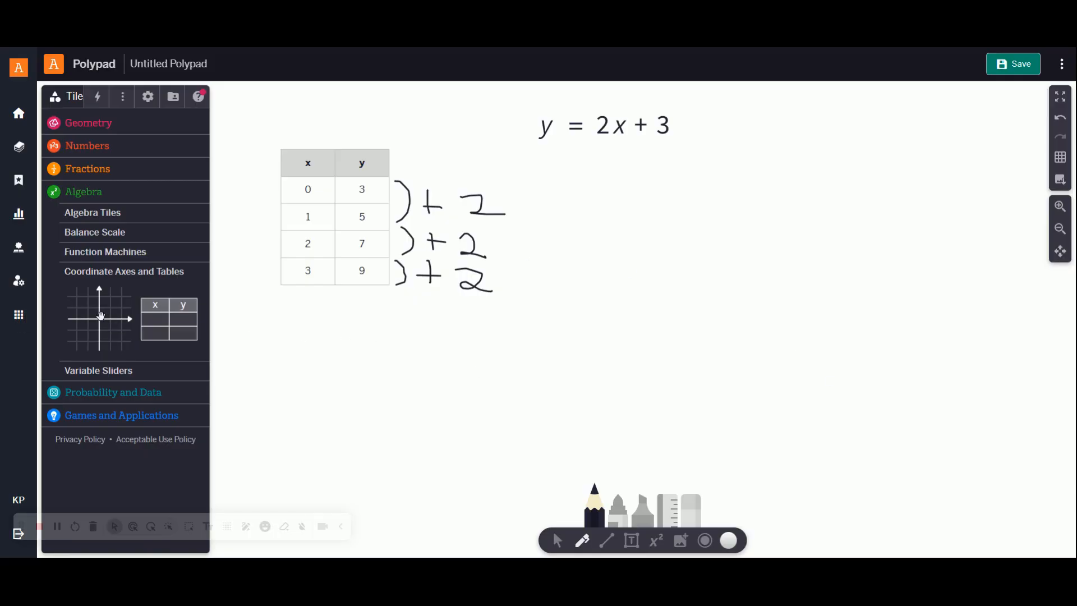
# Step: Add a coordinate grid beside the equation and stretch its y-axis to about 8 units above and below the origin
pyautogui.moveTo(101, 316); pyautogui.dragTo(733, 307)
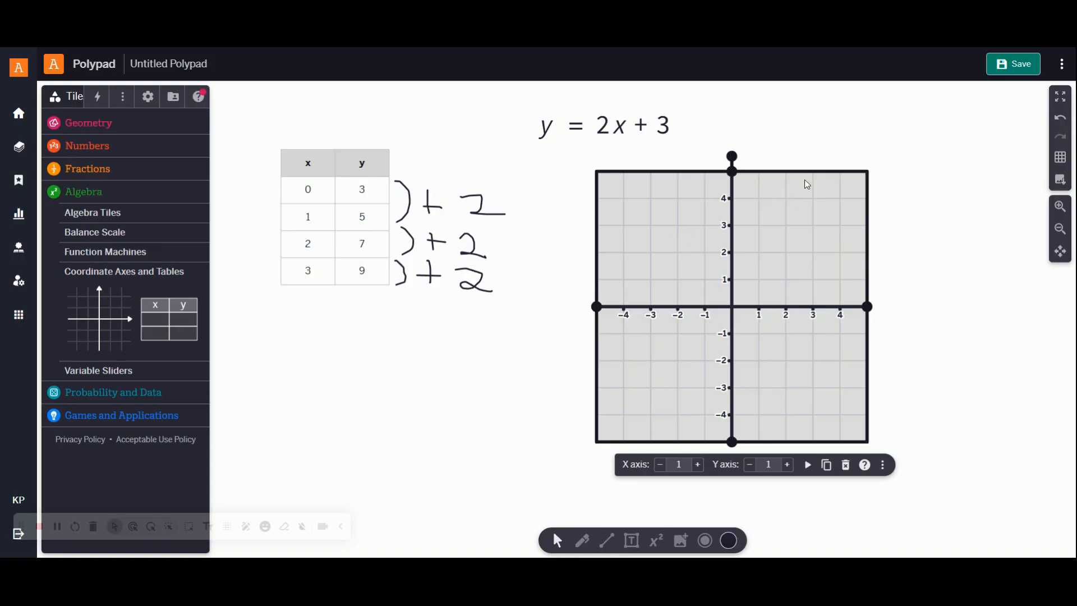
pyautogui.moveTo(786, 211); pyautogui.dragTo(893, 213)
pyautogui.moveTo(731, 302); pyautogui.dragTo(844, 303)
pyautogui.moveTo(829, 152); pyautogui.dragTo(831, 90)
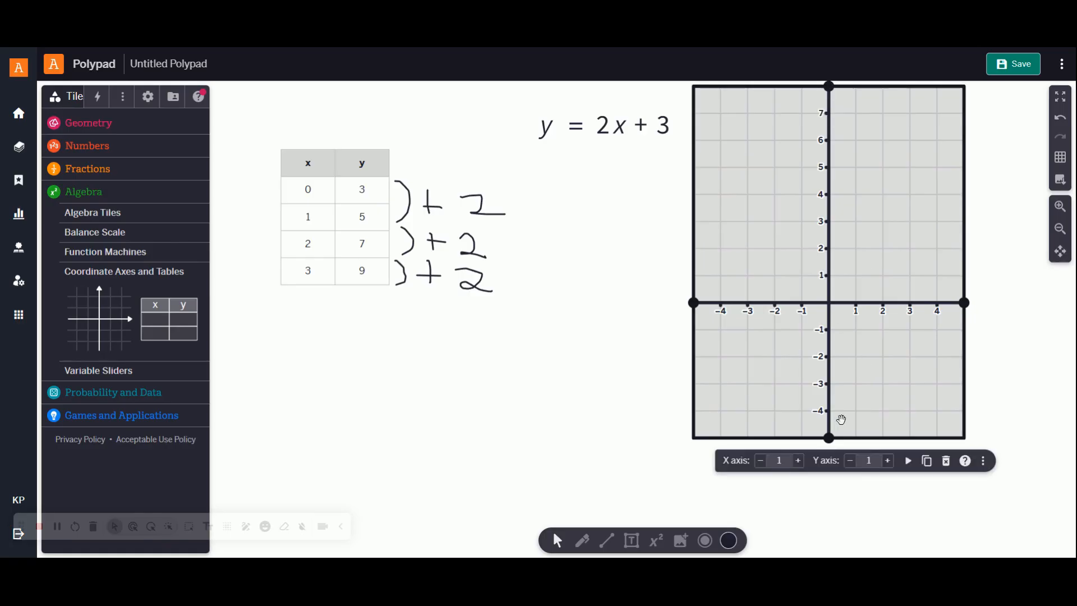
pyautogui.moveTo(829, 437); pyautogui.dragTo(846, 537)
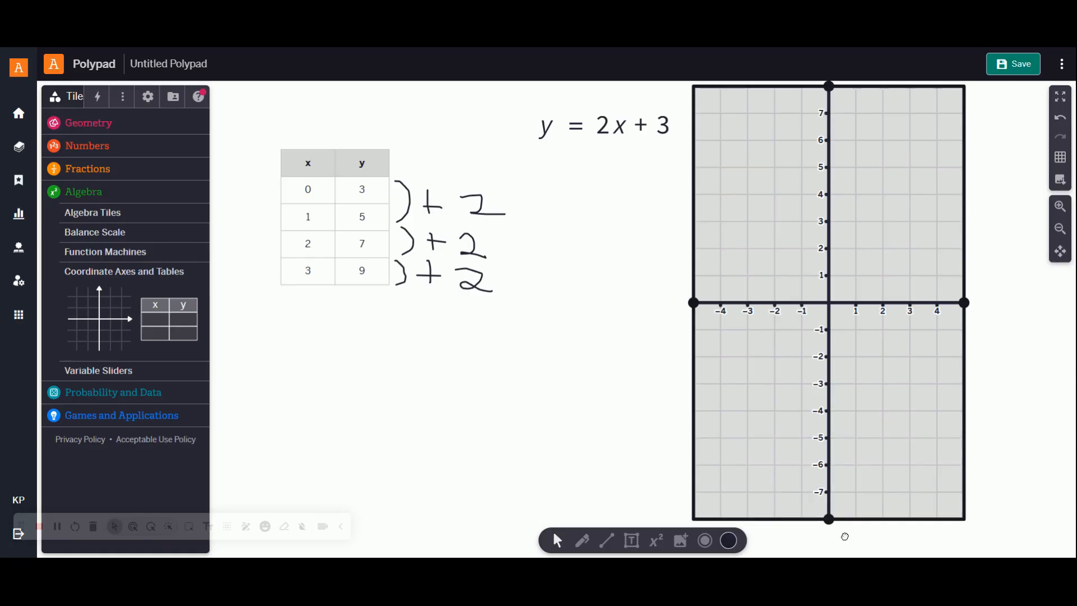
pyautogui.moveTo(843, 300); pyautogui.dragTo(856, 342)
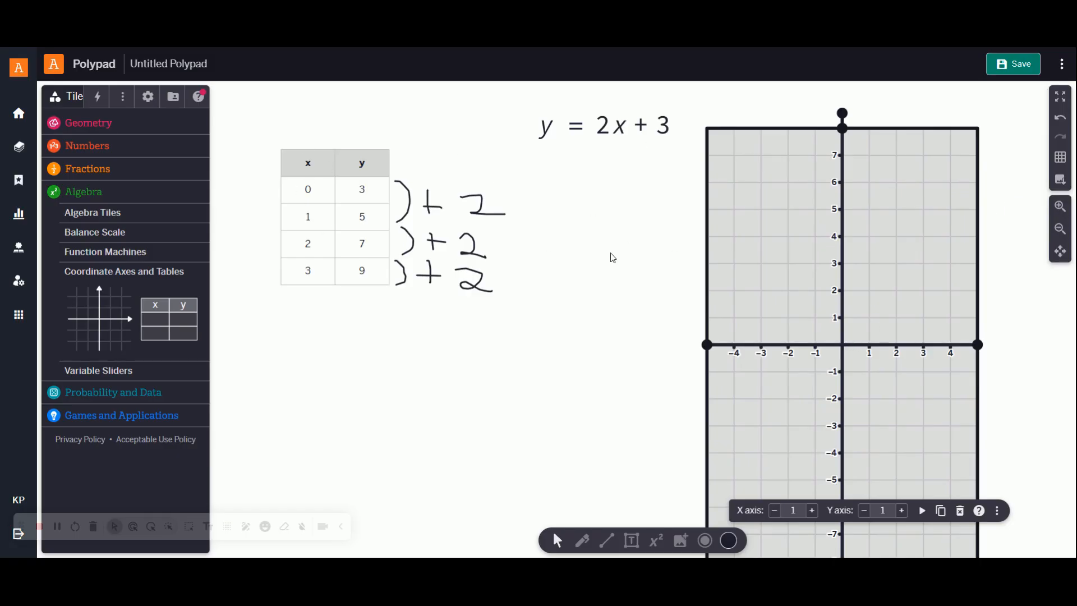
# Step: Extend the grid's y-axis to 10 units both above and below the origin, repositioning the grid so it fits the canvas
pyautogui.click(1061, 229)
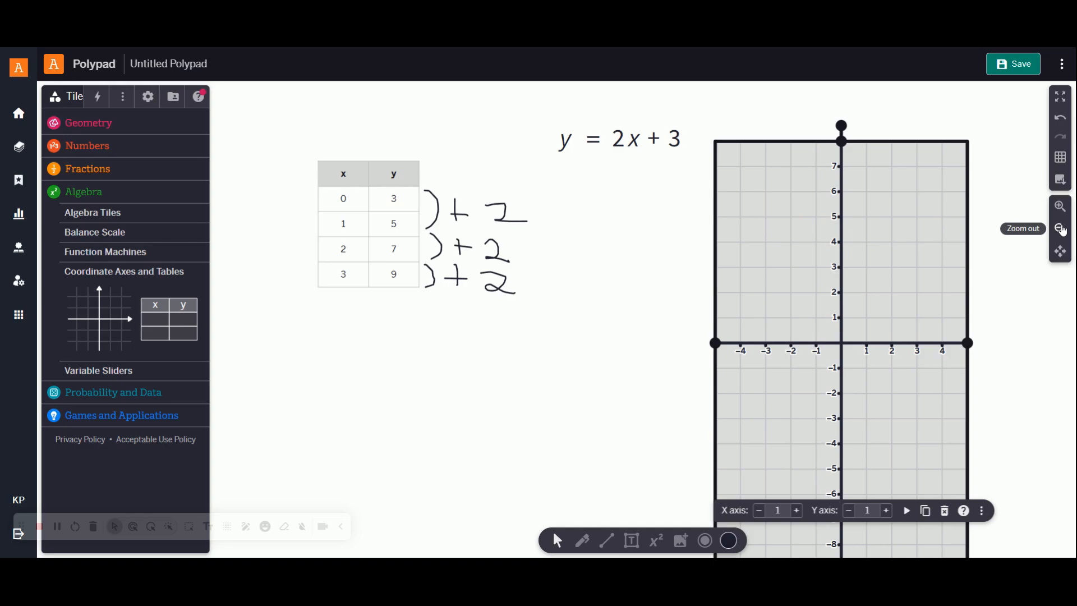
pyautogui.click(1061, 229)
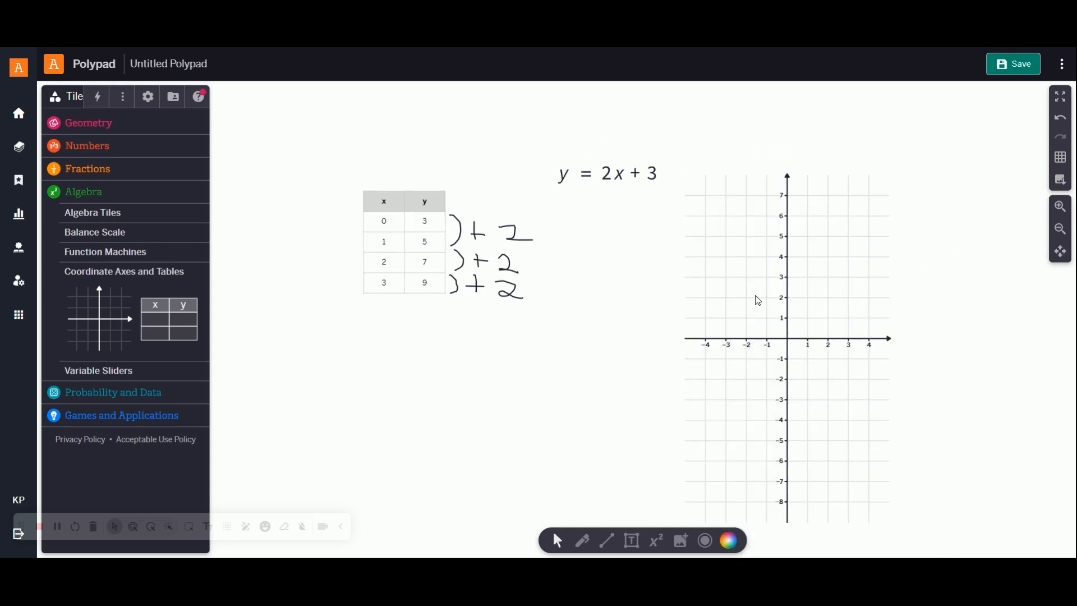
pyautogui.click(758, 301)
pyautogui.moveTo(788, 168); pyautogui.dragTo(787, 124)
pyautogui.click(803, 533)
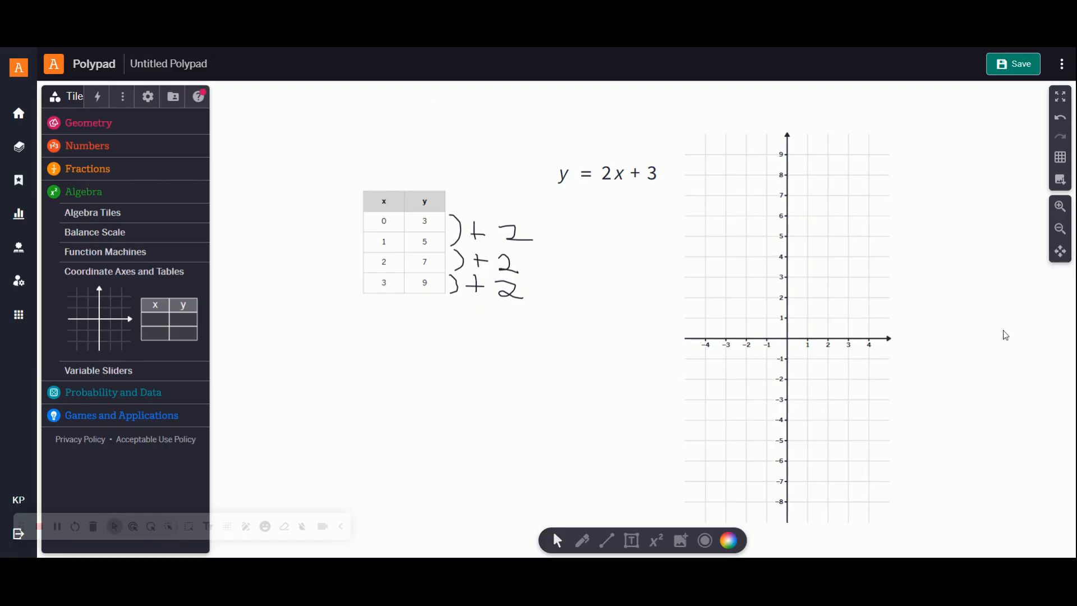
pyautogui.moveTo(810, 350); pyautogui.dragTo(833, 291)
pyautogui.click(787, 320)
pyautogui.moveTo(787, 320); pyautogui.dragTo(797, 291)
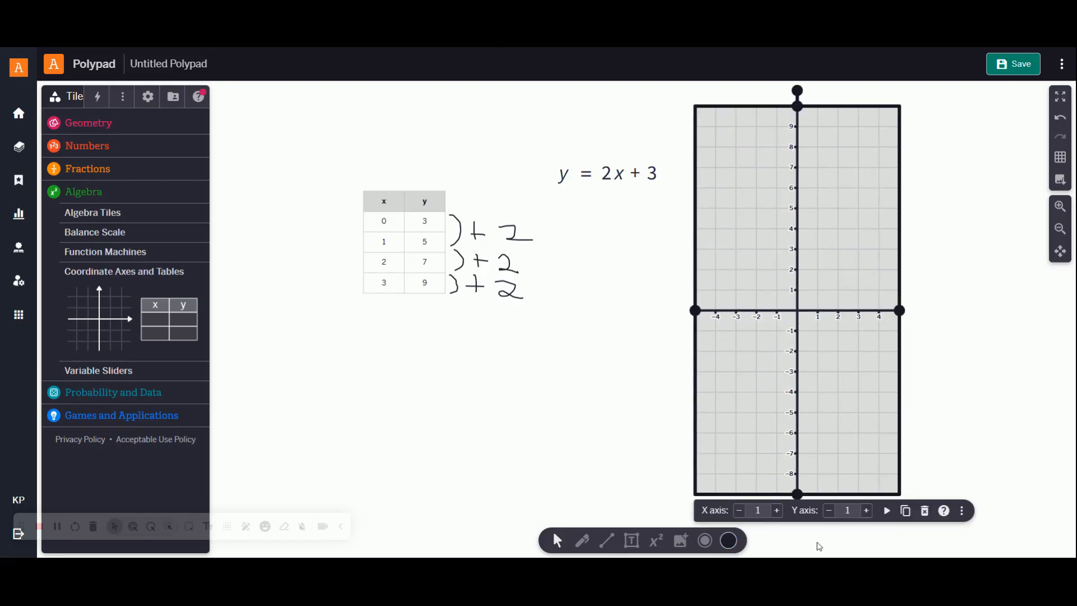
pyautogui.moveTo(797, 493); pyautogui.dragTo(797, 514)
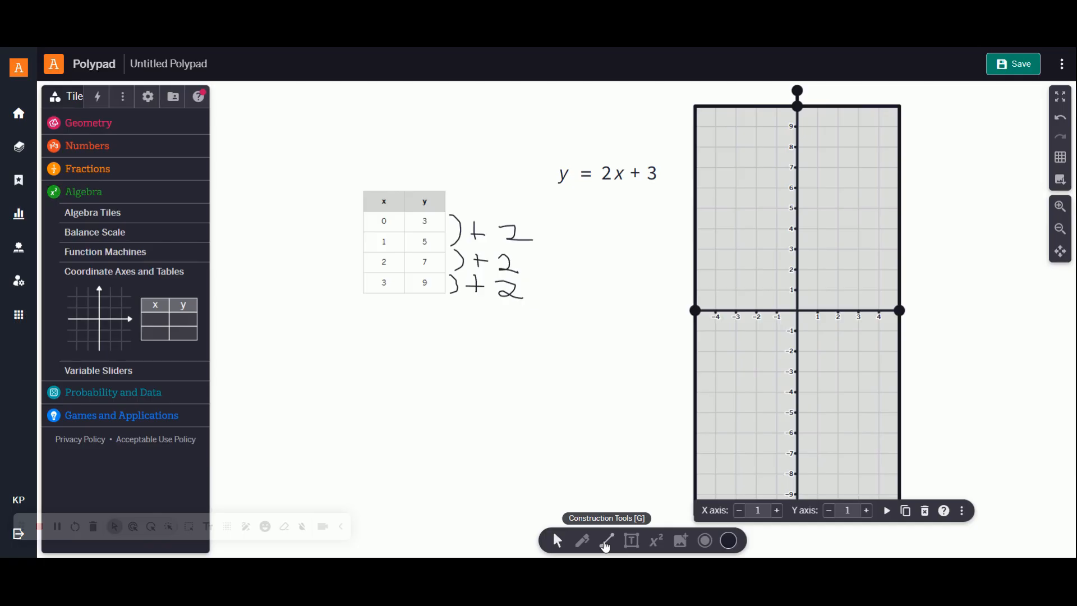
# Step: Plot the table's points (0, 3), (1, 5), (2, 7) and (3, 9) on the coordinate grid with the Point tool
pyautogui.click(607, 541)
pyautogui.click(542, 514)
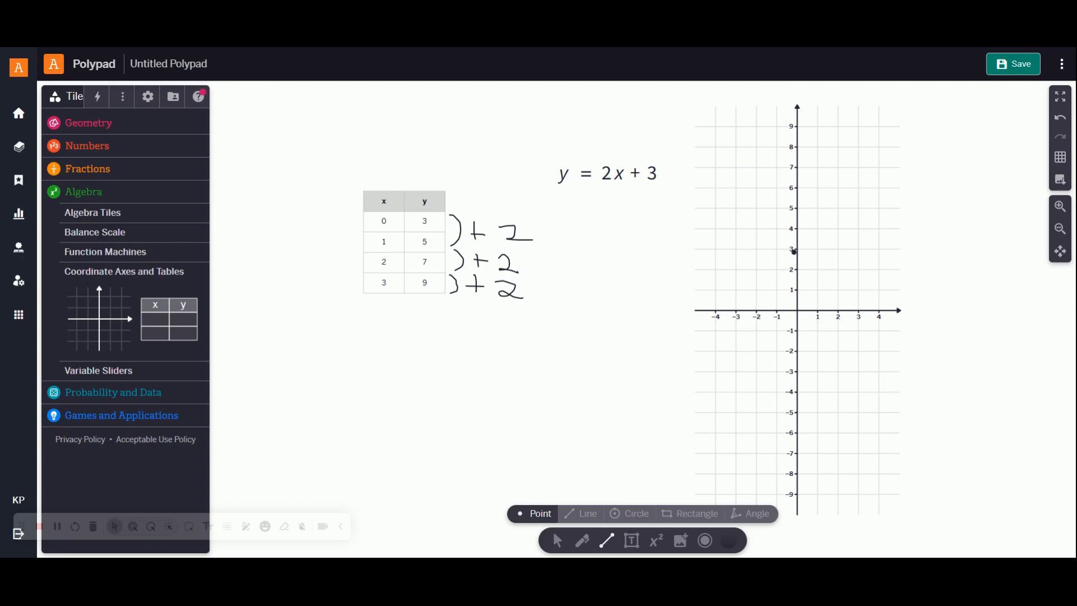
pyautogui.click(798, 249)
pyautogui.click(818, 208)
pyautogui.click(557, 540)
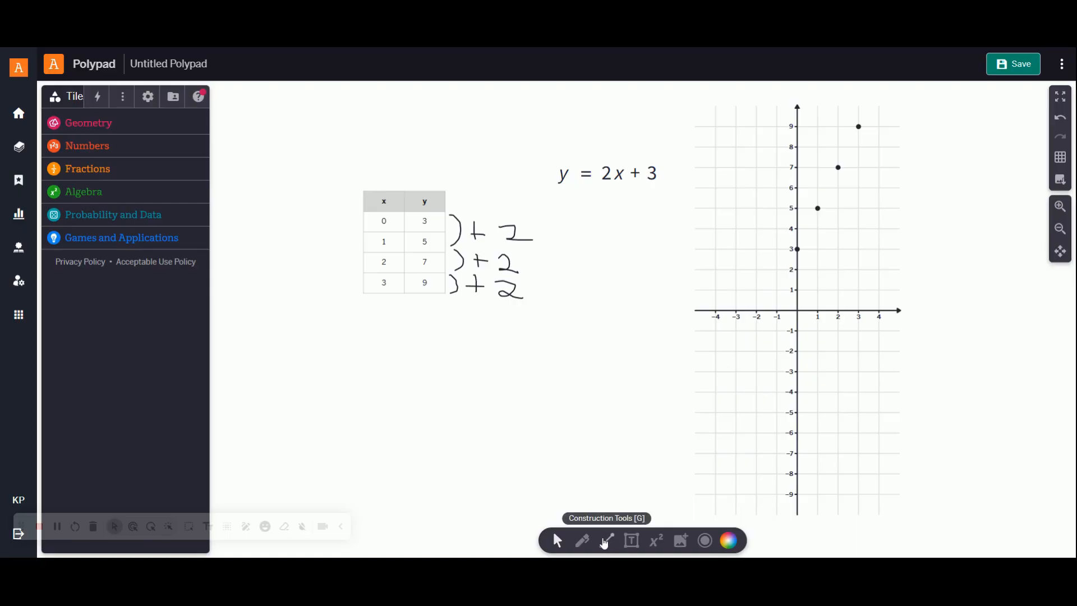
# Step: Draw a line through the plotted points from (3, 9) to (0, 3)
pyautogui.click(604, 542)
pyautogui.click(593, 515)
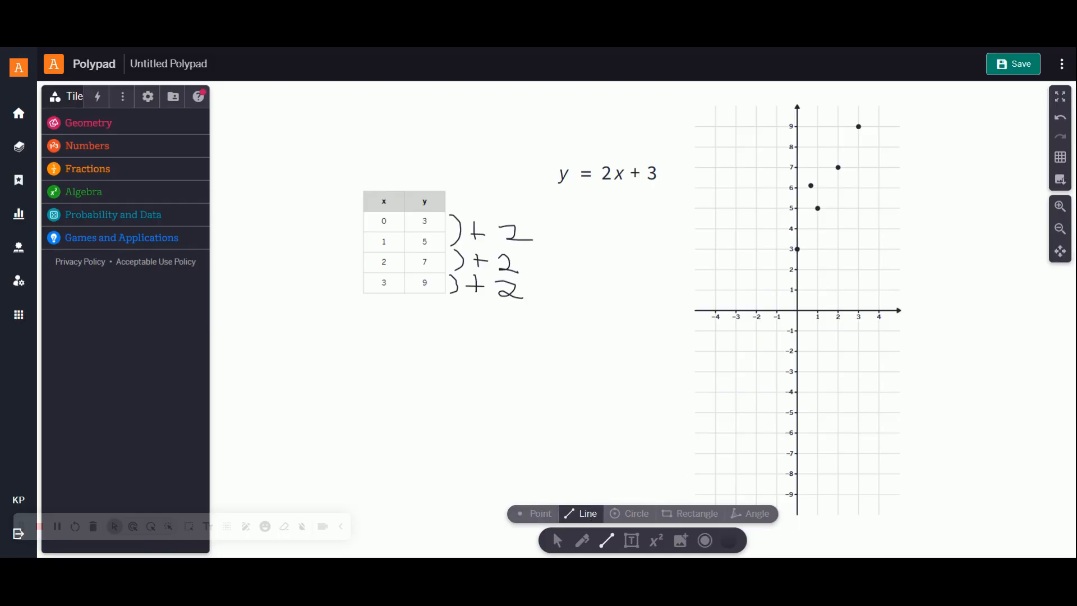
pyautogui.moveTo(862, 128); pyautogui.dragTo(797, 249)
pyautogui.click(557, 537)
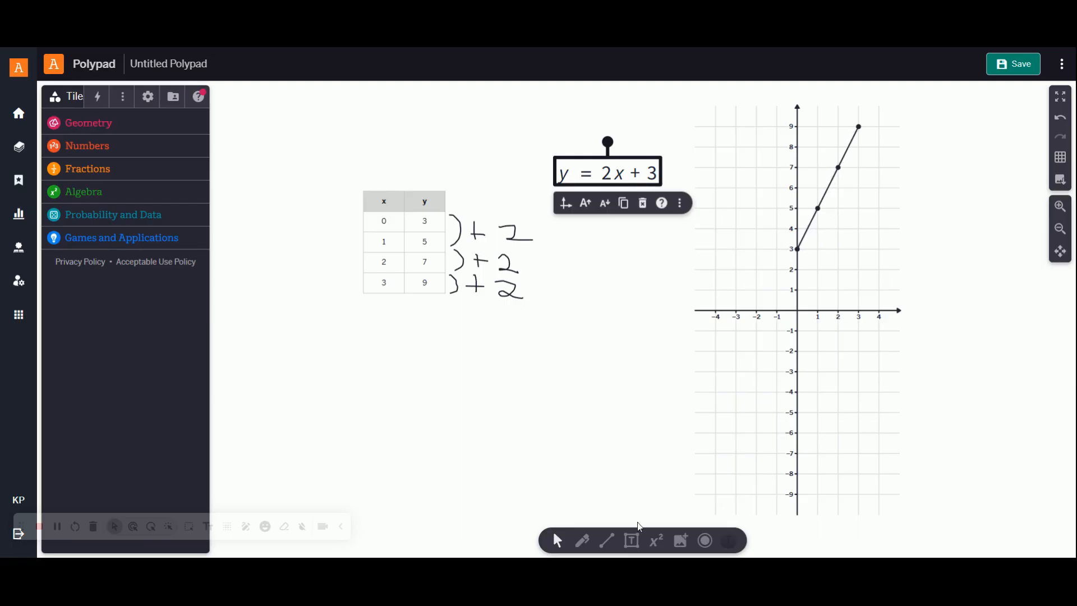
# Step: Handwrite brackets with "+2" between consecutive plotted points to mark each rise along the line
pyautogui.click(582, 540)
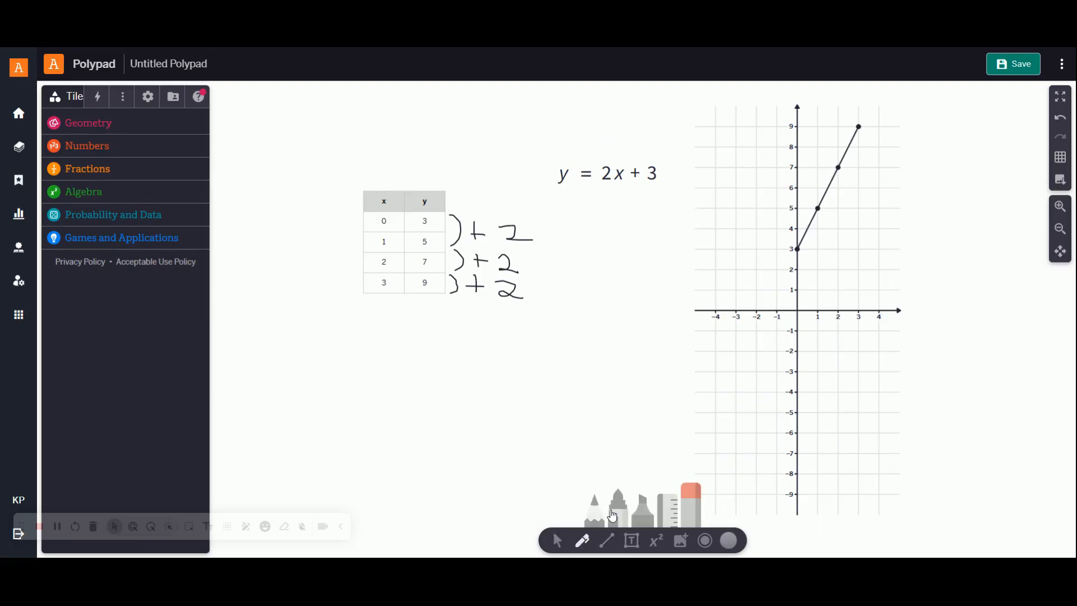
pyautogui.click(594, 505)
pyautogui.moveTo(797, 249)
pyautogui.mouseDown()
pyautogui.moveTo(828, 255)
pyautogui.moveTo(832, 213)
pyautogui.moveTo(820, 206)
pyautogui.moveTo(845, 253)
pyautogui.moveTo(875, 239)
pyautogui.moveTo(879, 256)
pyautogui.moveTo(909, 261)
pyautogui.mouseUp()
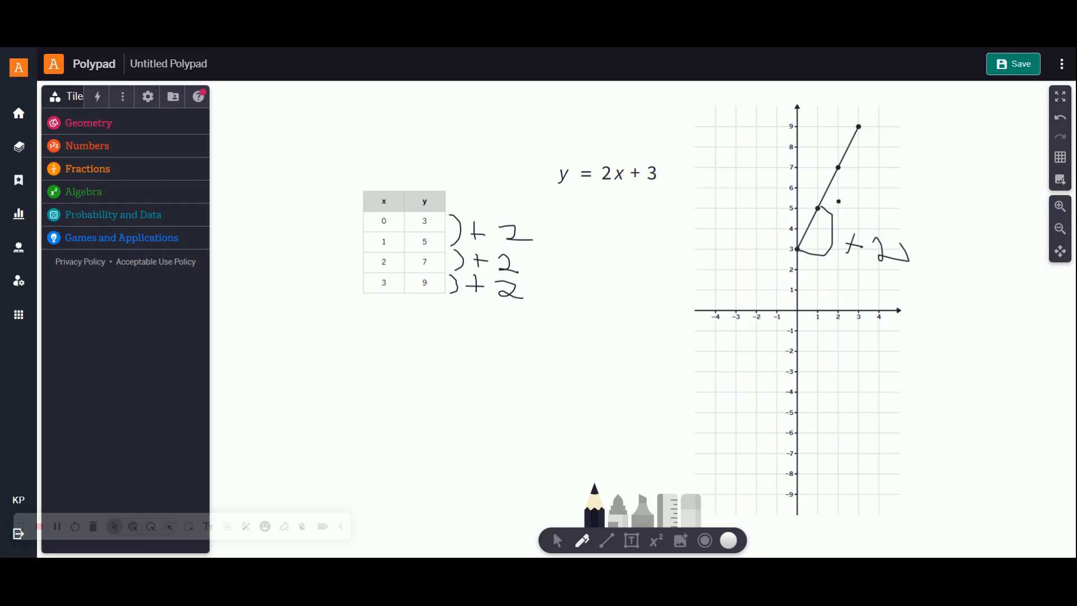
pyautogui.moveTo(820, 206)
pyautogui.mouseDown()
pyautogui.moveTo(852, 185)
pyautogui.moveTo(820, 164)
pyautogui.moveTo(870, 206)
pyautogui.moveTo(886, 195)
pyautogui.mouseUp()
pyautogui.moveTo(878, 179); pyautogui.dragTo(916, 210)
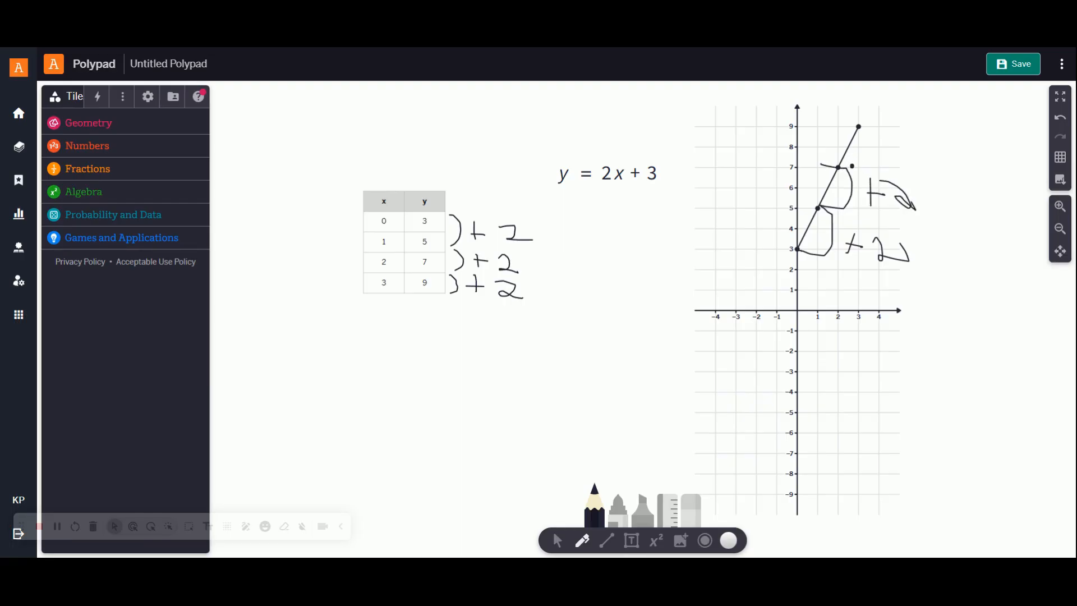
pyautogui.moveTo(844, 166)
pyautogui.mouseDown()
pyautogui.moveTo(891, 134)
pyautogui.moveTo(864, 129)
pyautogui.moveTo(907, 169)
pyautogui.moveTo(940, 152)
pyautogui.moveTo(934, 164)
pyautogui.moveTo(982, 170)
pyautogui.mouseUp()
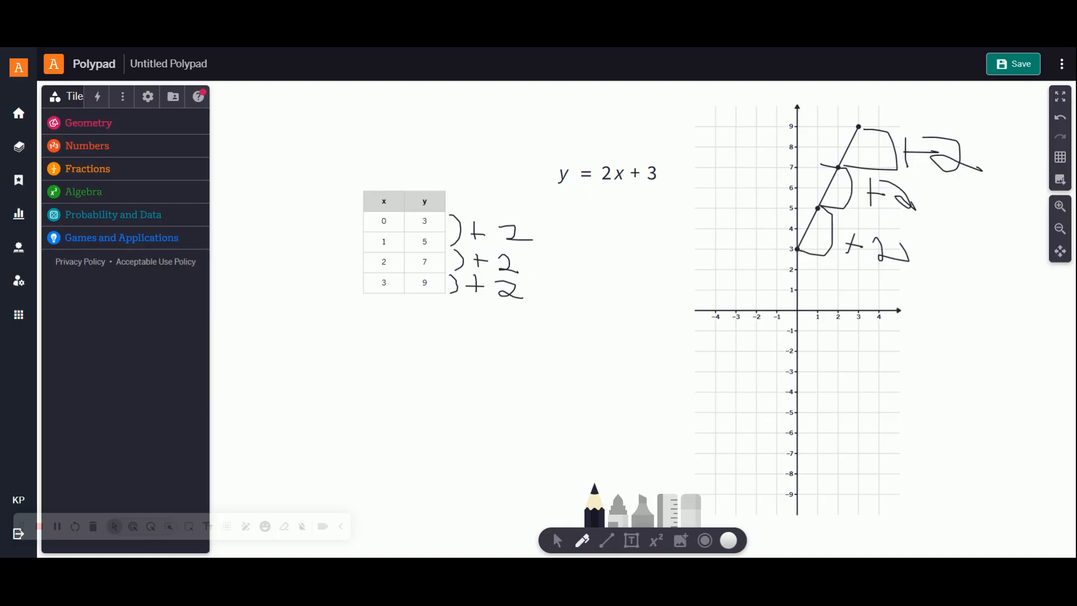
# Step: Place a text box below the table and clear its placeholder text
pyautogui.click(631, 539)
pyautogui.click(356, 349)
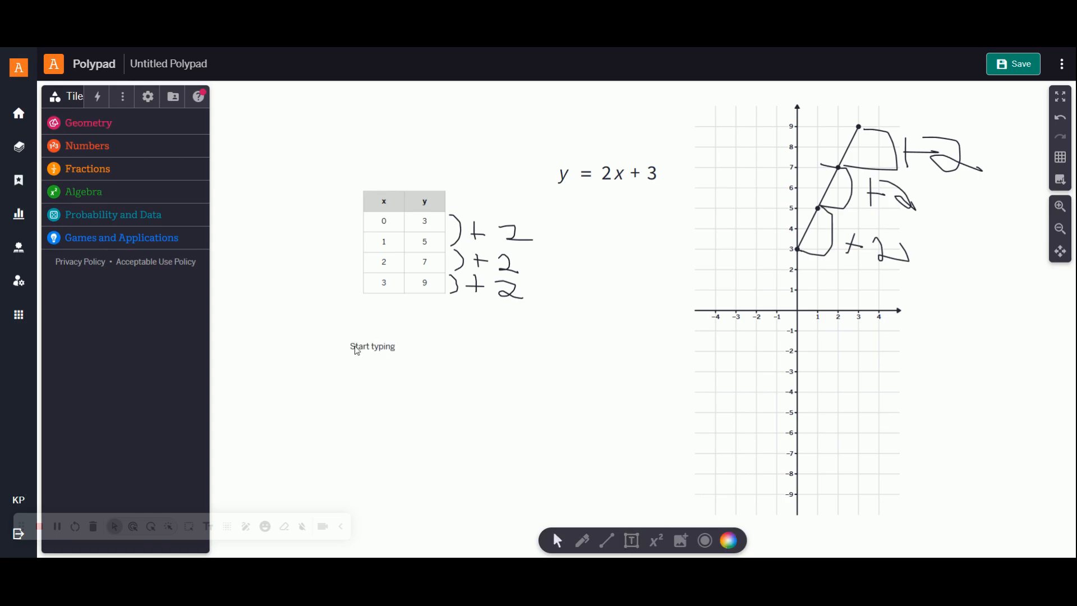
pyautogui.doubleClick(390, 347)
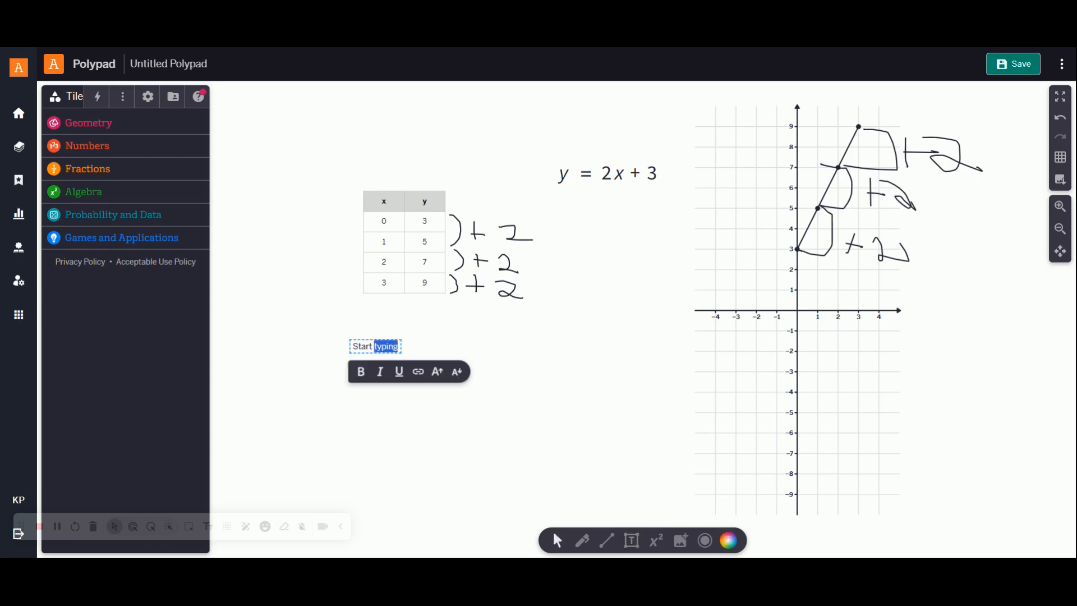
pyautogui.hotkey('ctrl', 'a')
pyautogui.press('BackSpace')
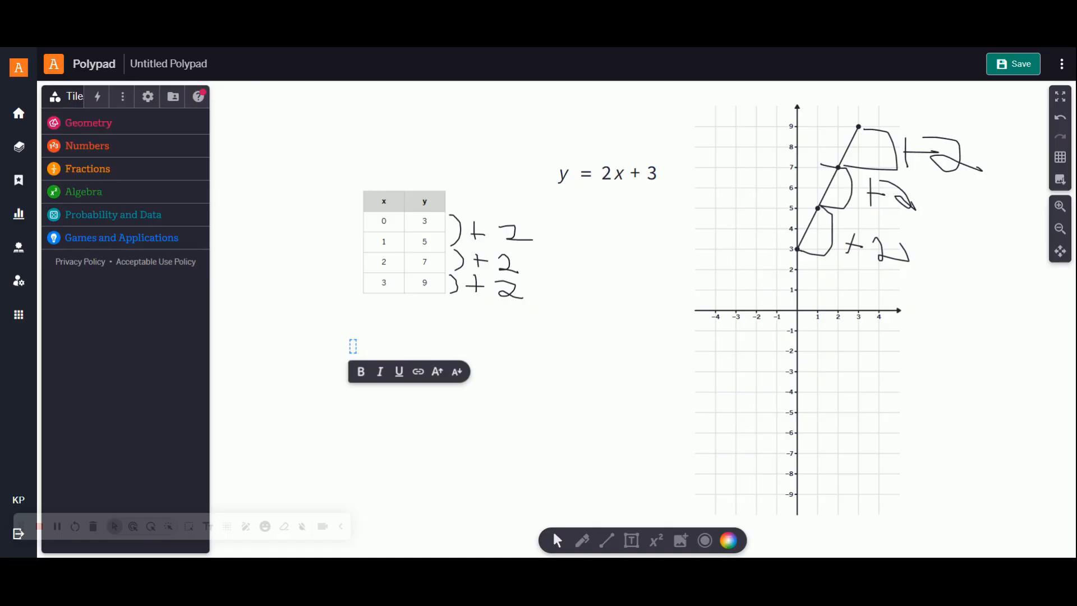
# Step: Begin the text box's sentence with "The graph begins at 3 on the y-"
pyautogui.write('The graph')
pyautogui.write('beging')
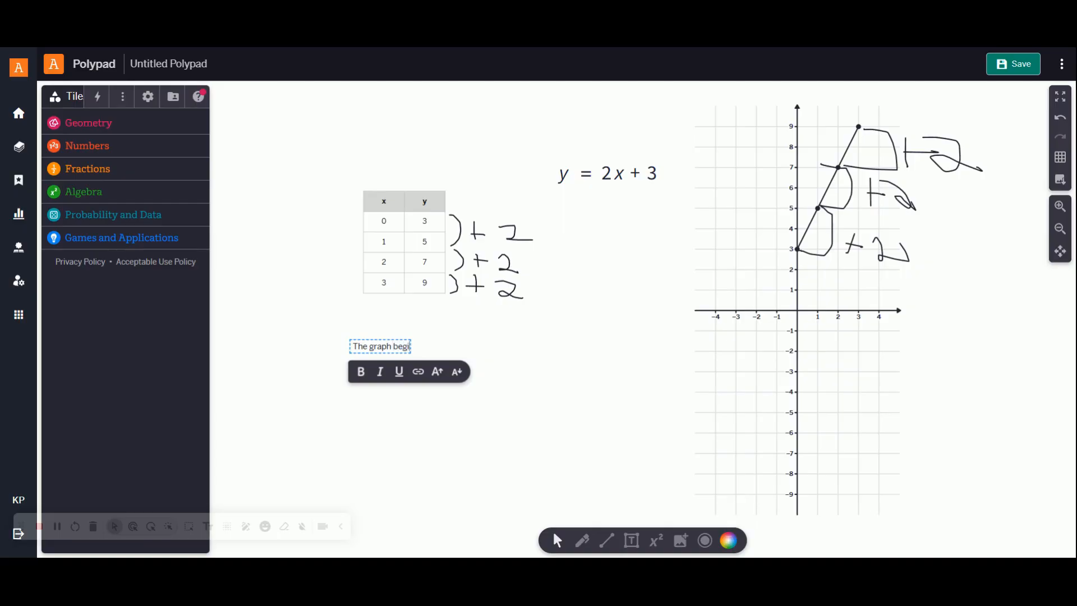
pyautogui.press('BackSpace')
pyautogui.press('BackSpace')
pyautogui.write('ns at 3 on the y-')
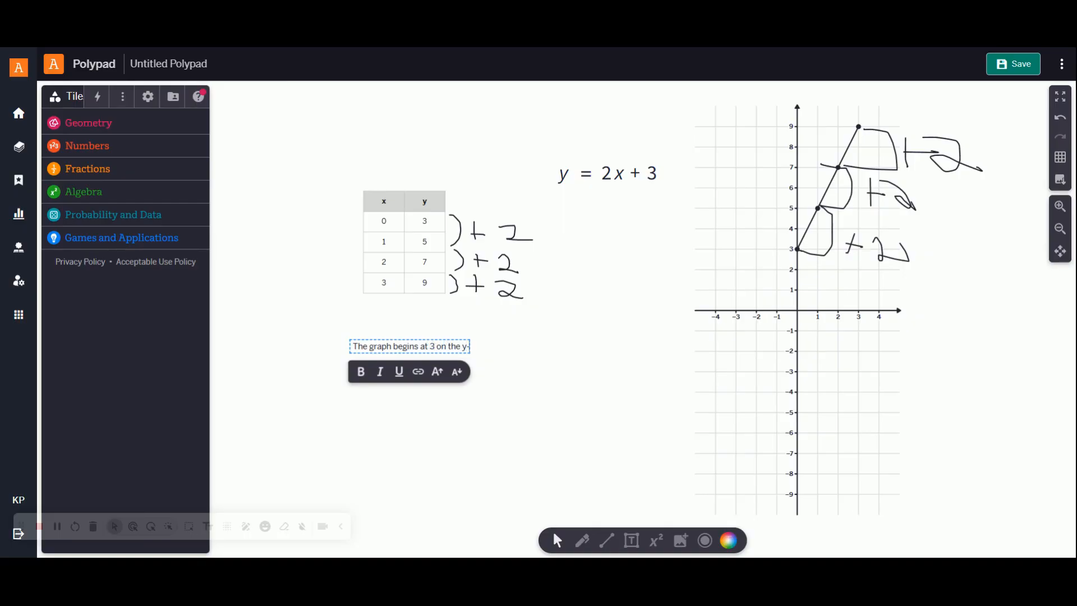
pyautogui.write(' axis and rises')
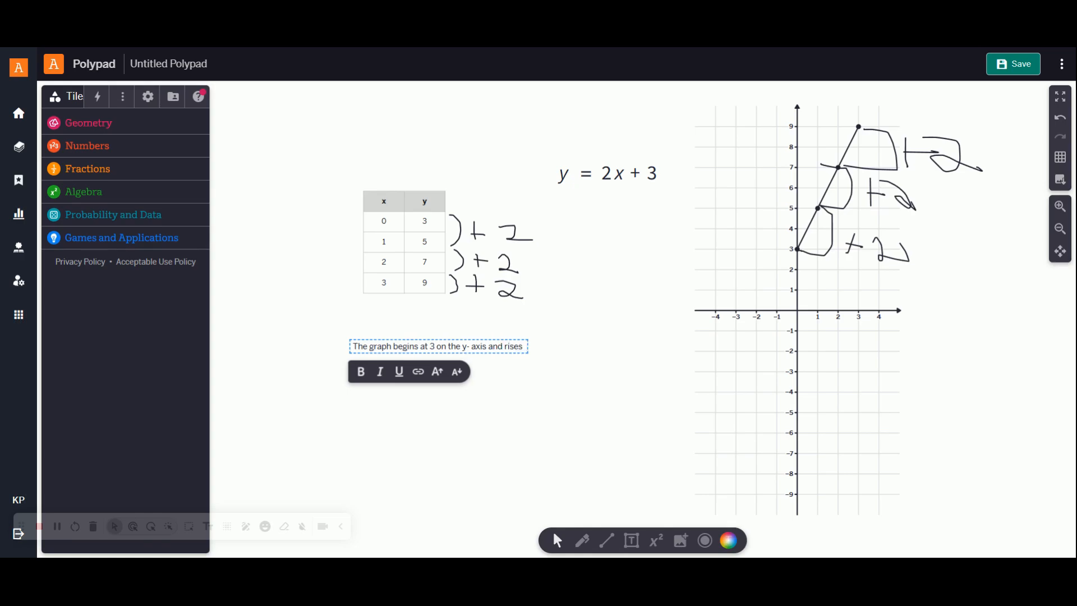
pyautogui.write(' 2 units for ever')
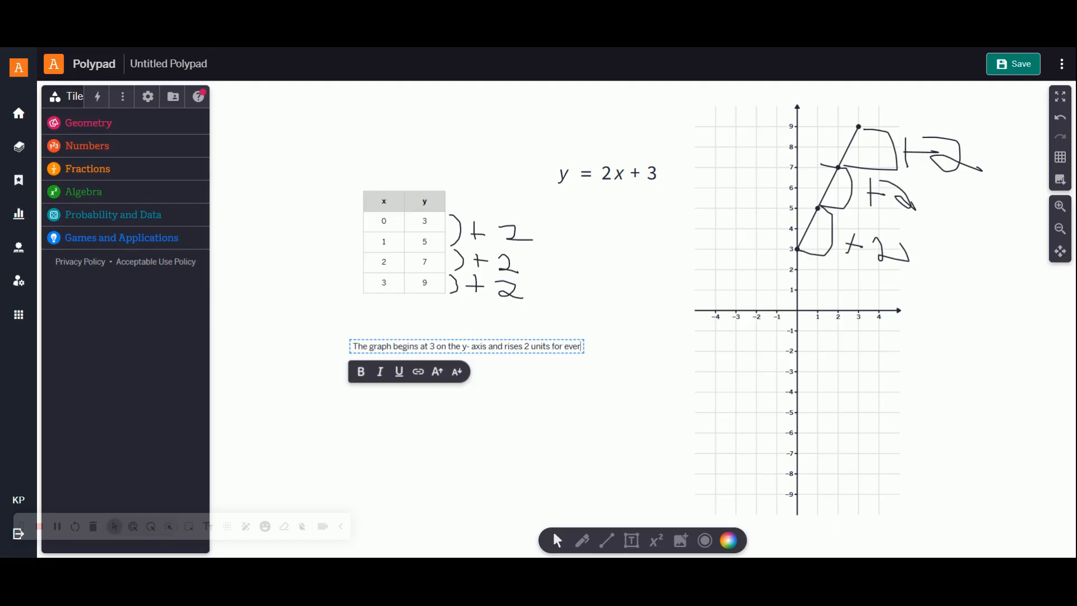
pyautogui.write('y one unit ,oved to the right.')
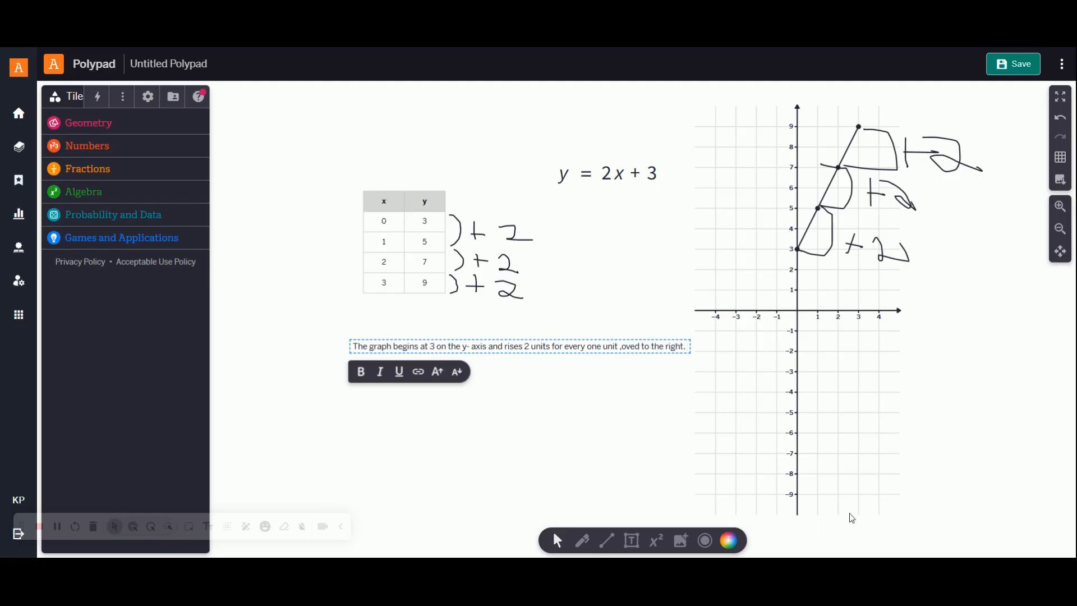
# Step: Complete the sentence with "axis and rises 2 units for every one unit moved to the right."
pyautogui.click(621, 346)
pyautogui.write('m')
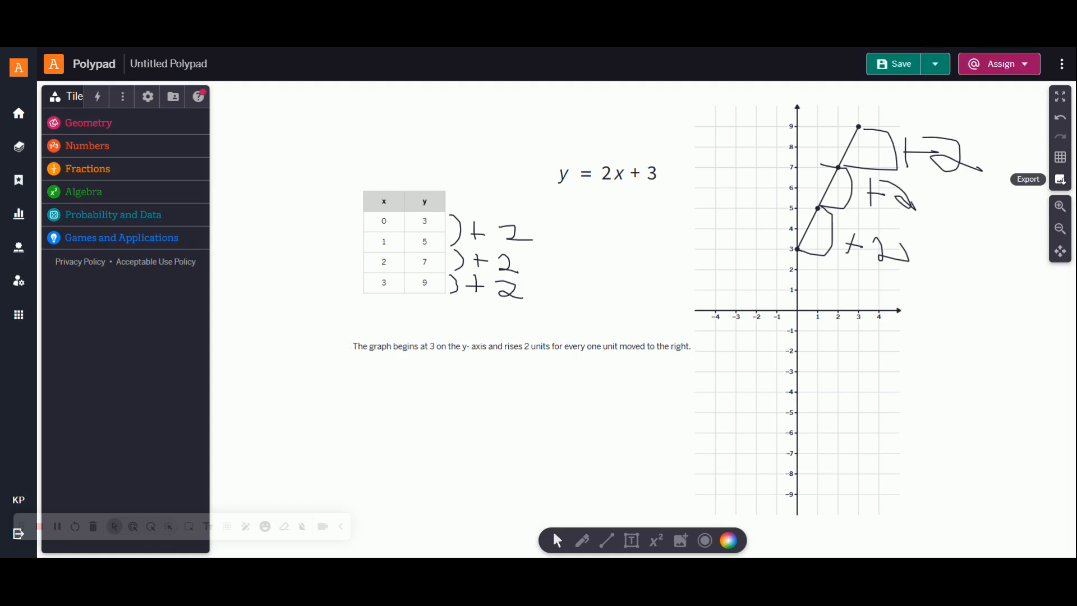
# Step: Save the canvas and export it as a PNG image
pyautogui.click(894, 64)
pyautogui.click(1060, 180)
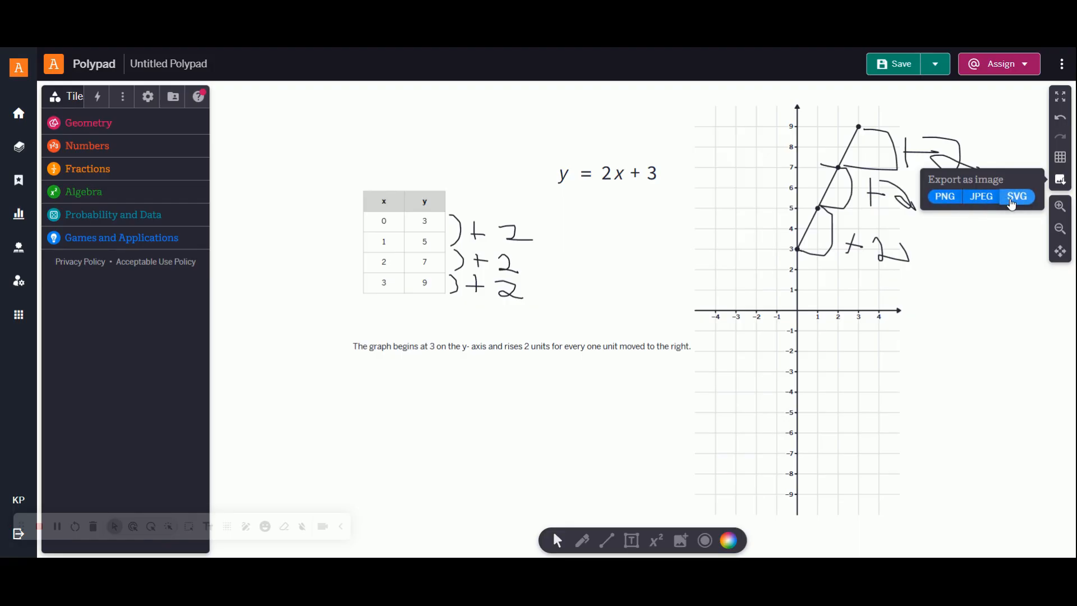
pyautogui.click(936, 199)
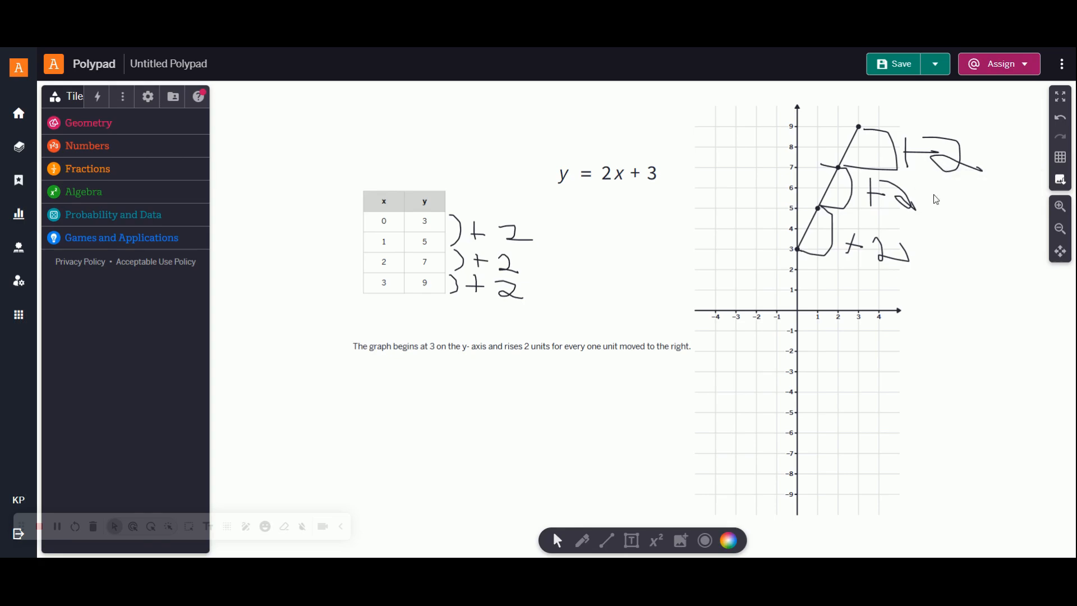